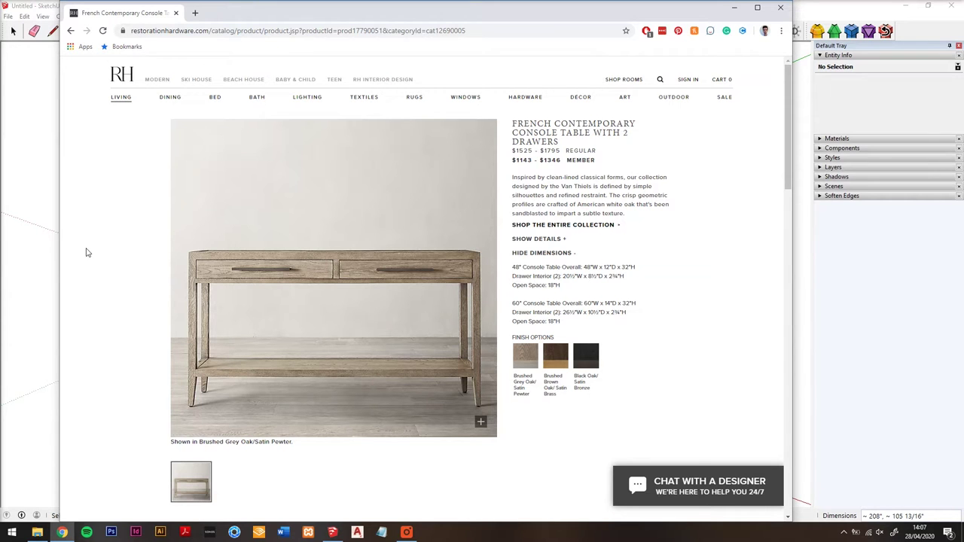
Highlight the 48" console table's overall dimensions on the product page, switch to SketchUp, and draw a 48" by 12" rectangle from the origin.
{"action": "scroll", "coordinate": [87, 253], "scroll_direction": "down", "scroll_amount": 1}
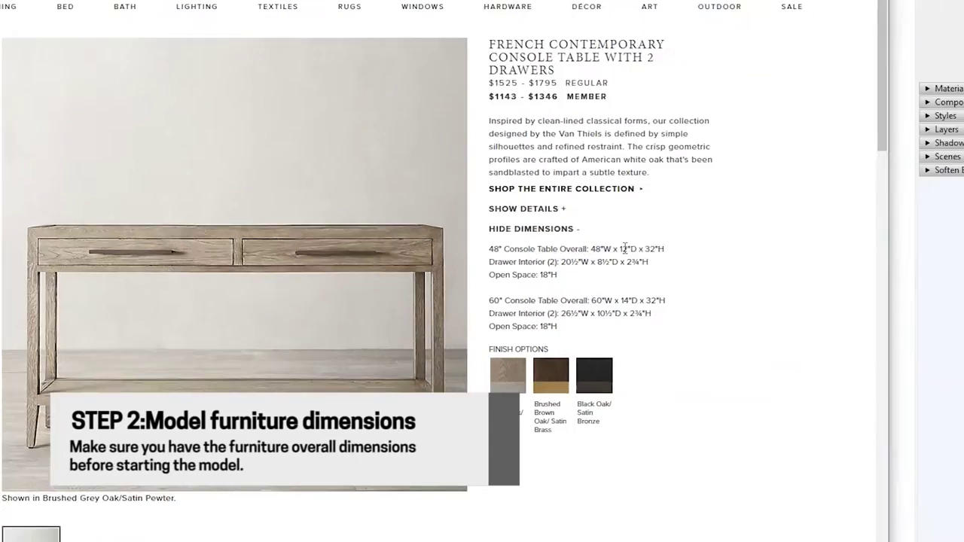
{"action": "triple_click", "coordinate": [625, 248]}
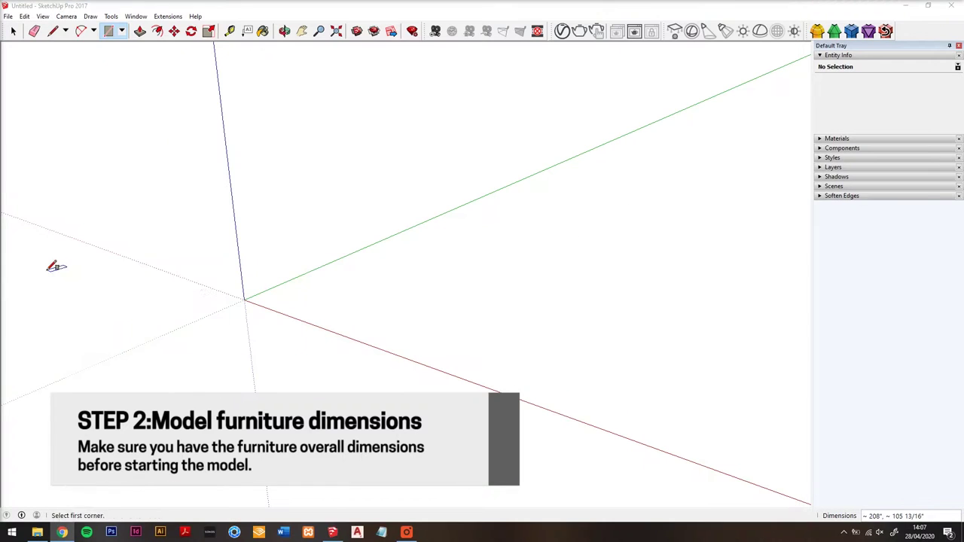
{"action": "left_click", "coordinate": [53, 267]}
{"action": "key", "text": "Escape"}
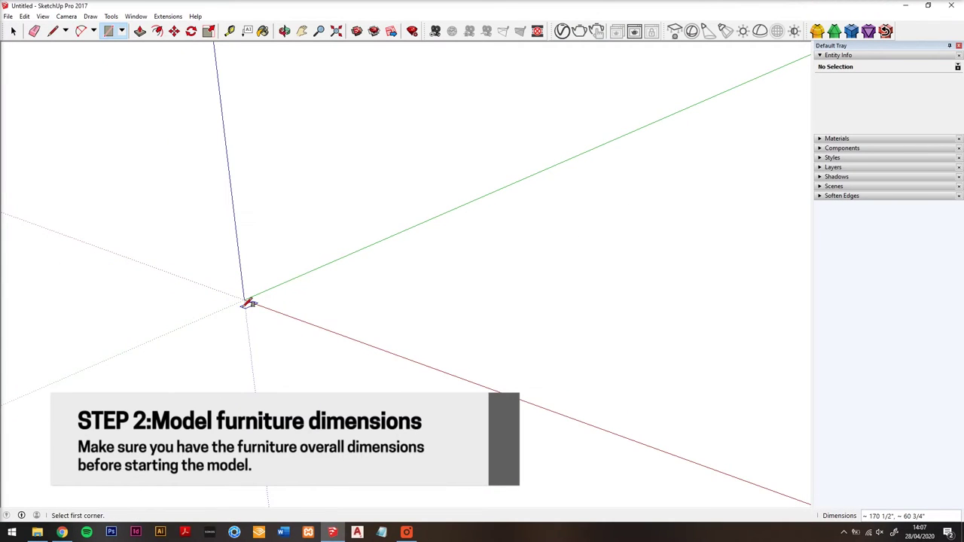
{"action": "left_click", "coordinate": [245, 301]}
{"action": "type", "text": "48,"}
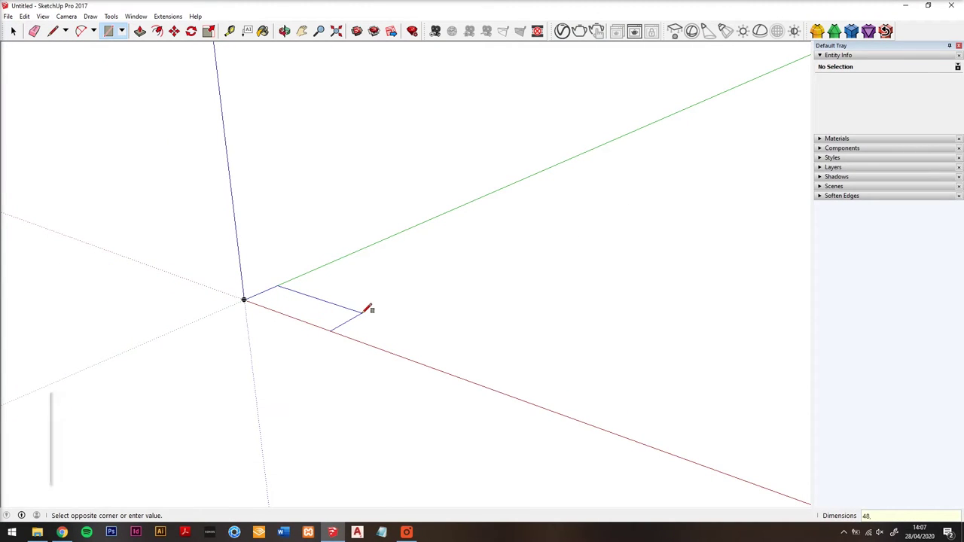
{"action": "type", "text": "12"}
{"action": "key", "text": "Return"}
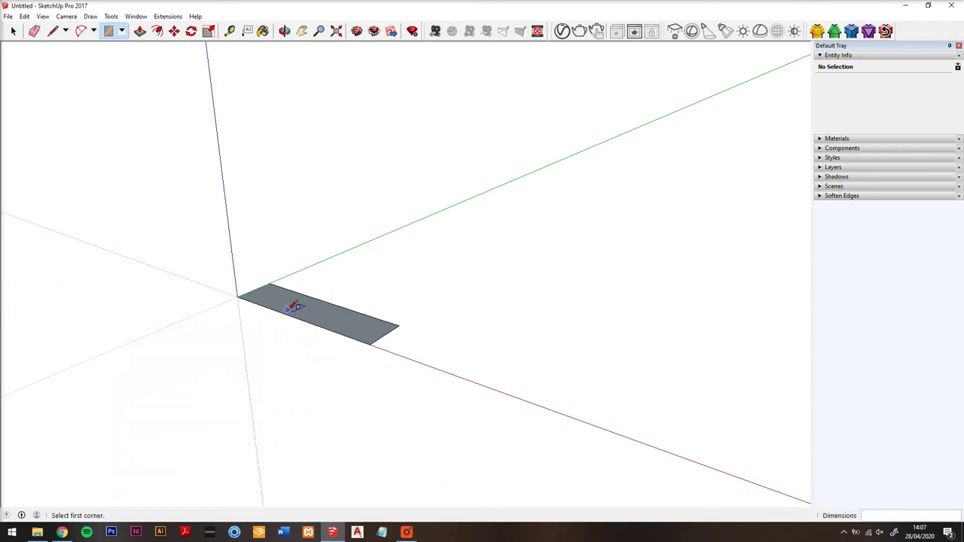
Pull the rectangle up 32" with Push/Pull to form the console table's overall box.
{"action": "key", "text": "p"}
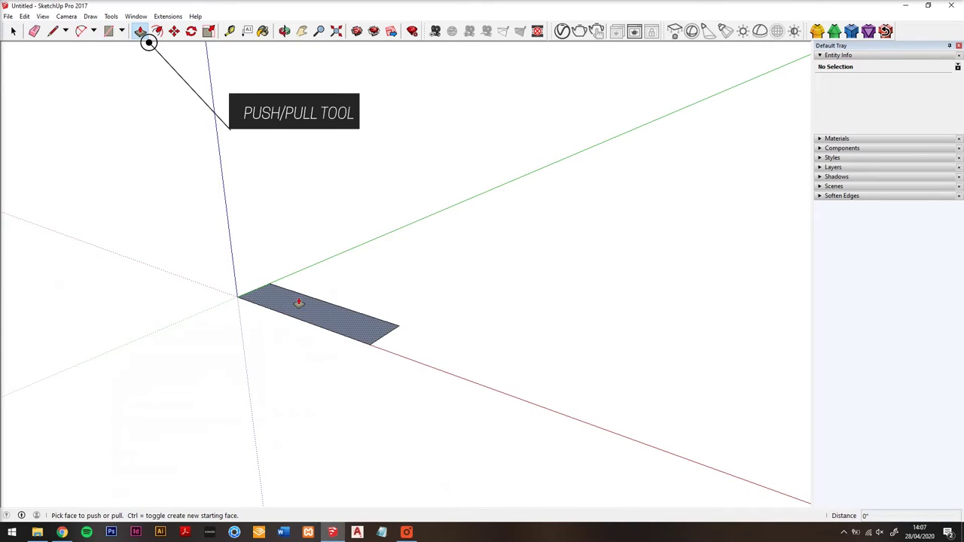
{"action": "left_click", "coordinate": [298, 303]}
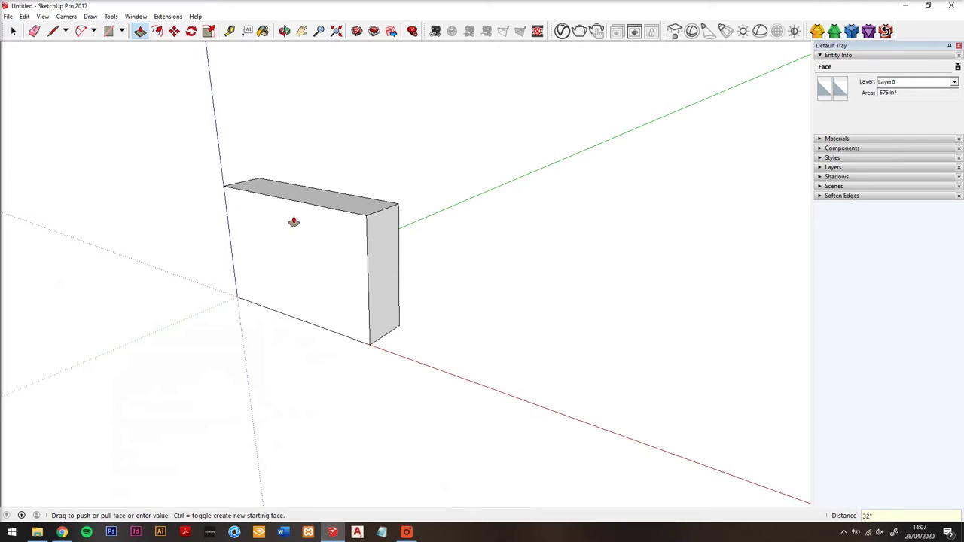
{"action": "middle_click_drag", "start_coordinate": [294, 222], "coordinate": [280, 208]}
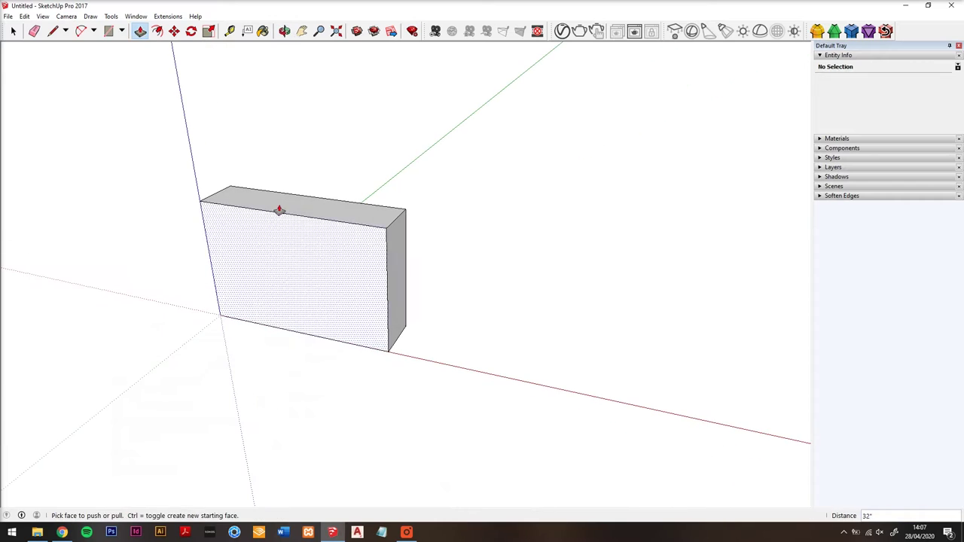
Select the whole box and make it a group.
{"action": "key", "text": "space"}
{"action": "triple_click", "coordinate": [276, 241]}
{"action": "right_click", "coordinate": [275, 247]}
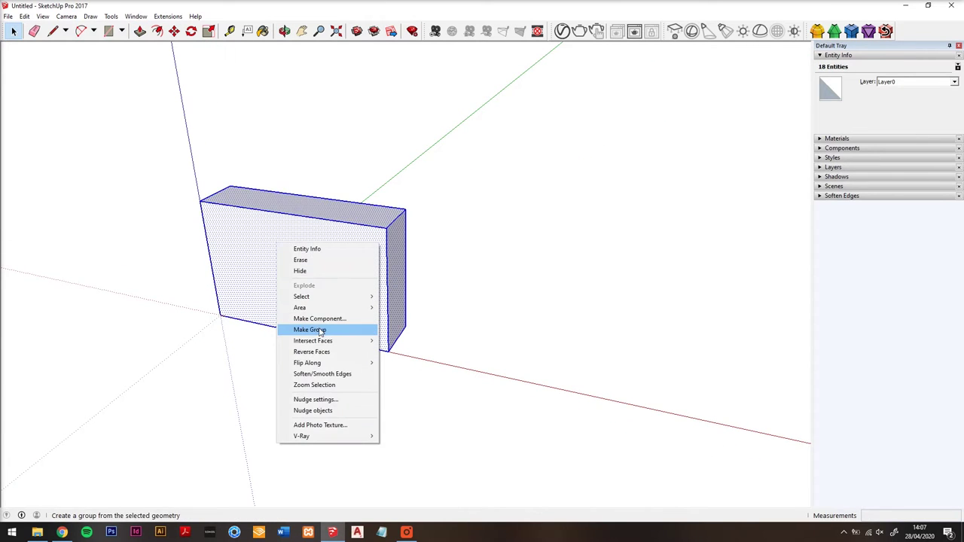
{"action": "left_click", "coordinate": [324, 330]}
{"action": "left_click", "coordinate": [120, 233]}
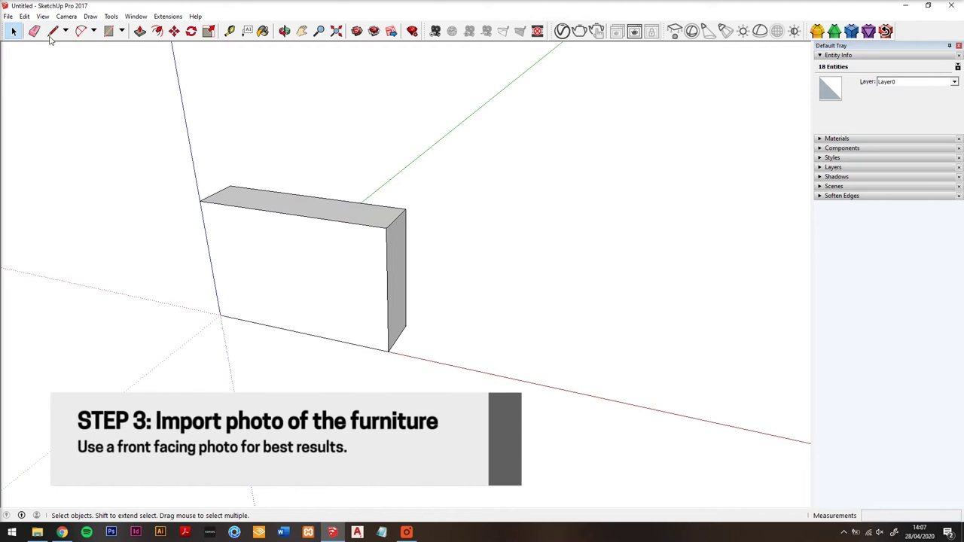
Import the console table photo download.png using the all-supported-image-types filter, and place it upright from the origin along the red axis.
{"action": "left_click", "coordinate": [34, 32]}
{"action": "left_click", "coordinate": [8, 16]}
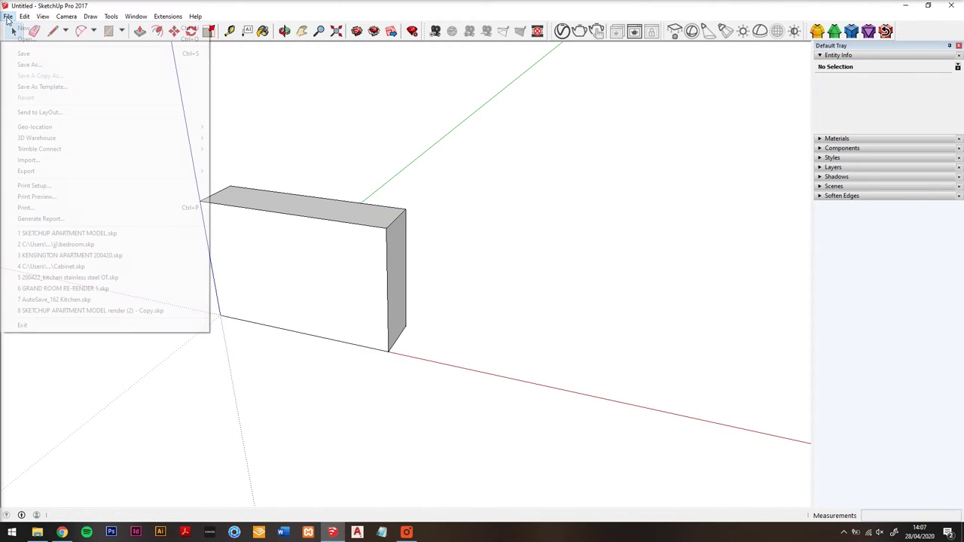
{"action": "left_click", "coordinate": [46, 162]}
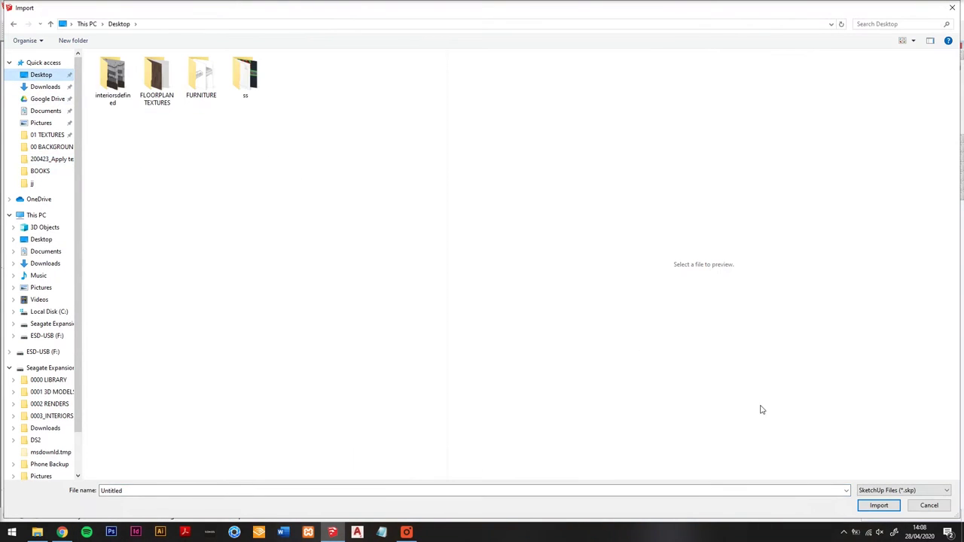
{"action": "left_click", "coordinate": [880, 491]}
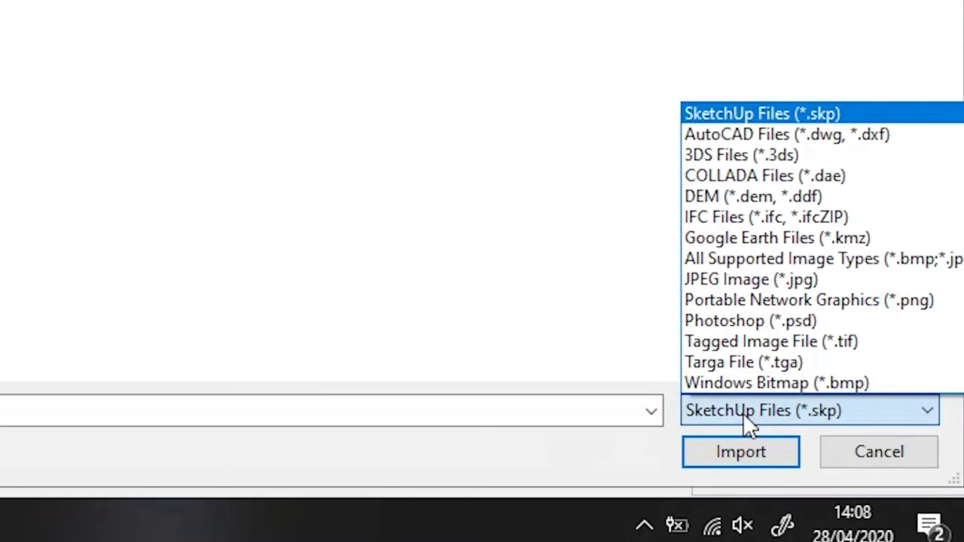
{"action": "left_click", "coordinate": [762, 260]}
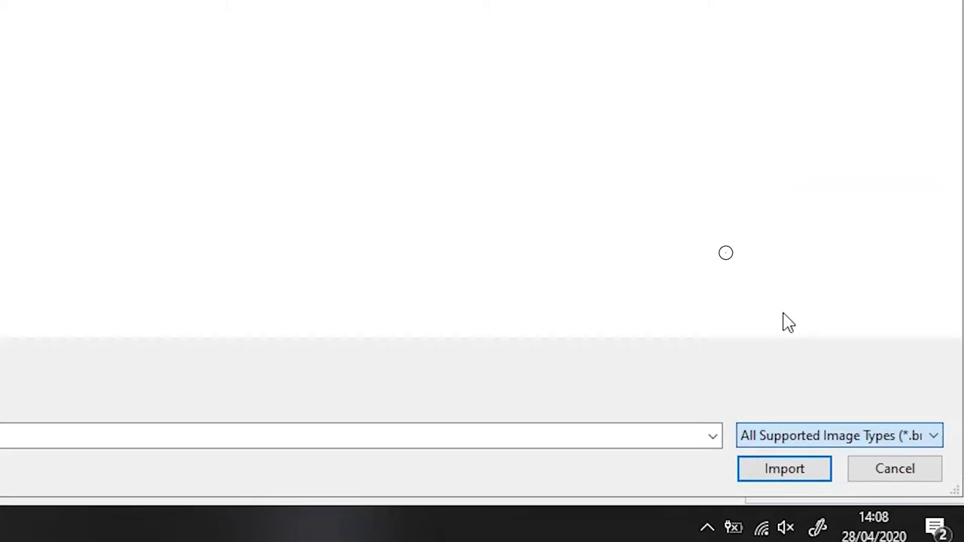
{"action": "left_click", "coordinate": [106, 100]}
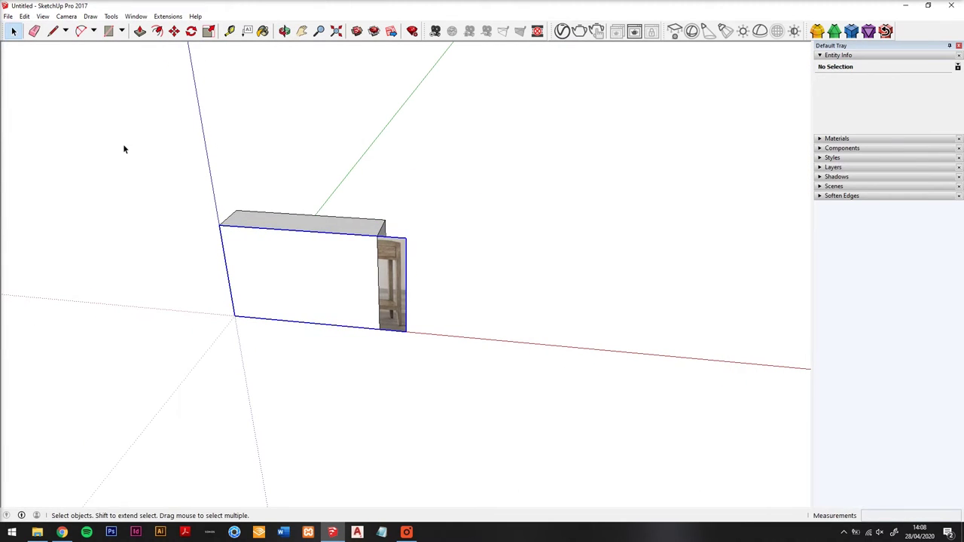
Move the imported photo about 62" along the red axis clear of the box, and explode it.
{"action": "left_click", "coordinate": [238, 242]}
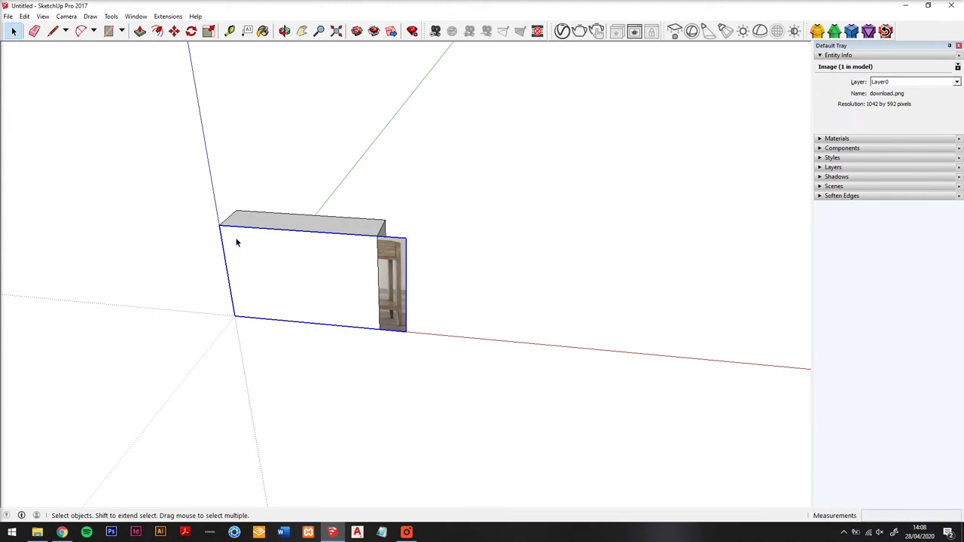
{"action": "key", "text": "m"}
{"action": "left_click", "coordinate": [312, 264]}
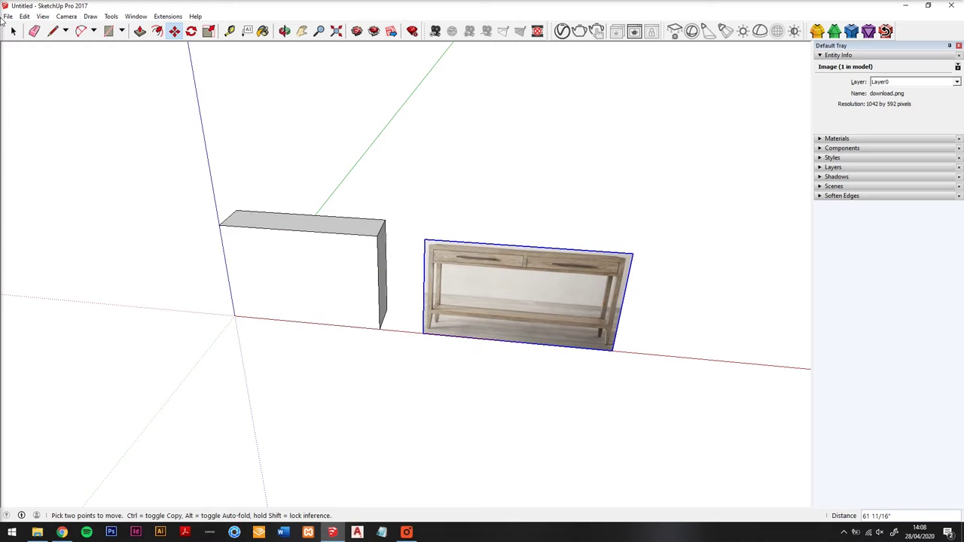
{"action": "left_click", "coordinate": [13, 30]}
{"action": "right_click", "coordinate": [575, 319]}
{"action": "left_click", "coordinate": [595, 364]}
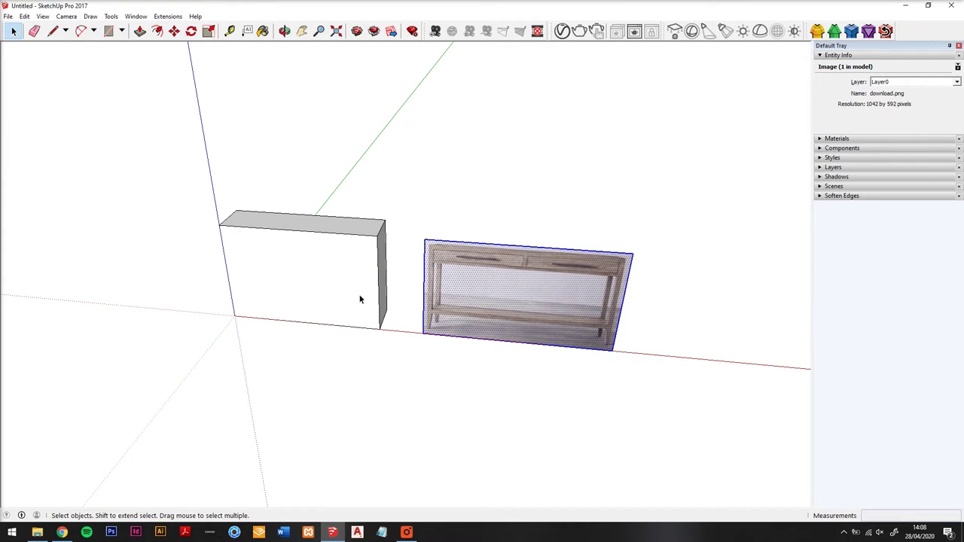
Open the box group, sample the photo's material, and paint it onto the box's front face.
{"action": "left_click", "coordinate": [324, 297]}
{"action": "double_click", "coordinate": [314, 257]}
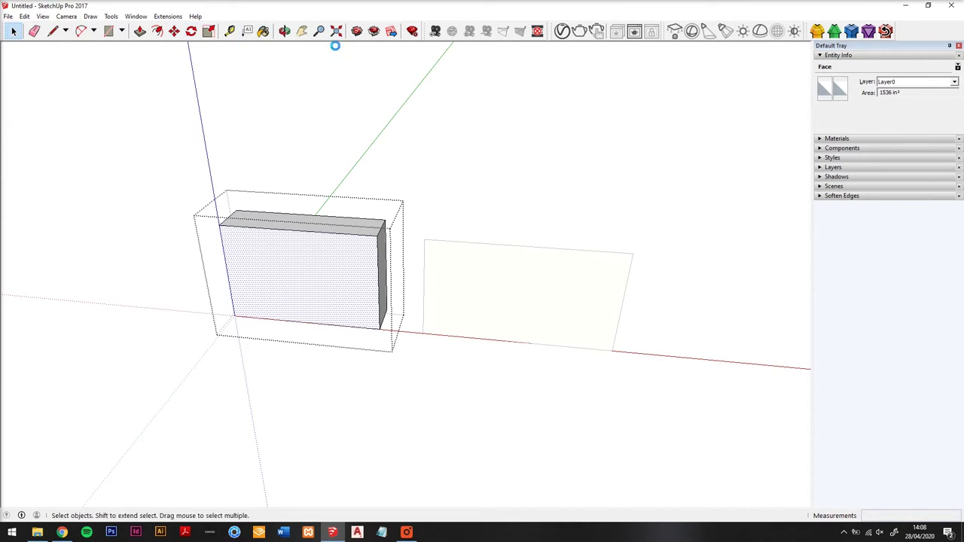
{"action": "key", "text": "b"}
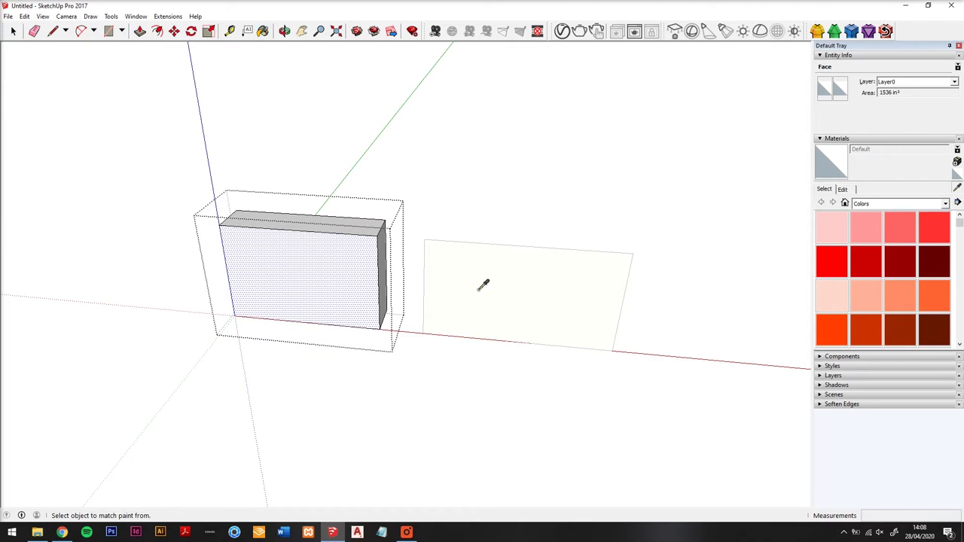
{"action": "left_click", "coordinate": [483, 285], "text": "alt"}
{"action": "left_click", "coordinate": [292, 250]}
{"action": "middle_click_drag", "start_coordinate": [297, 251], "coordinate": [318, 256]}
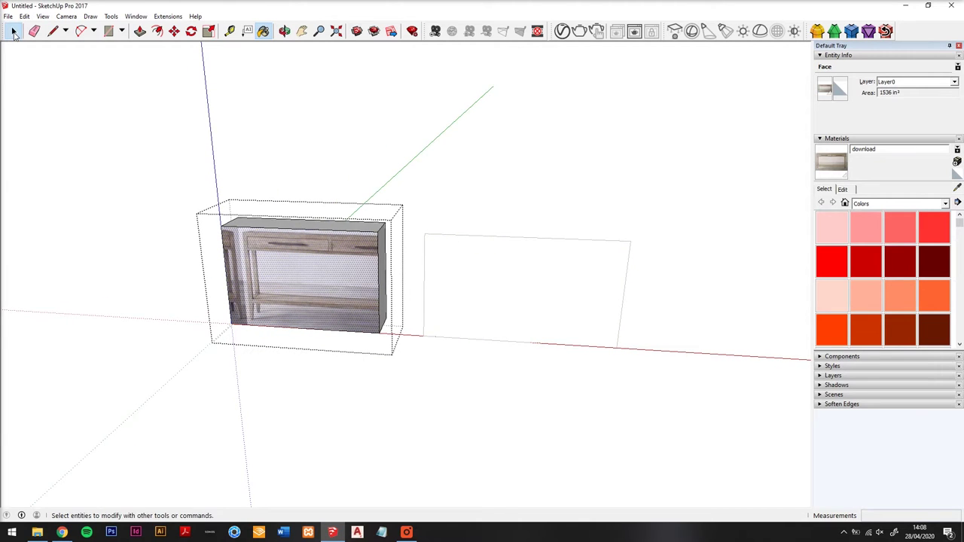
Position the front face's photo texture so one complete table shows, shifting it and scaling it down to the face width.
{"action": "left_click", "coordinate": [14, 32]}
{"action": "scroll", "coordinate": [358, 286], "scroll_direction": "up", "scroll_amount": 3}
{"action": "right_click", "coordinate": [218, 233]}
{"action": "mouse_move", "coordinate": [297, 364]}
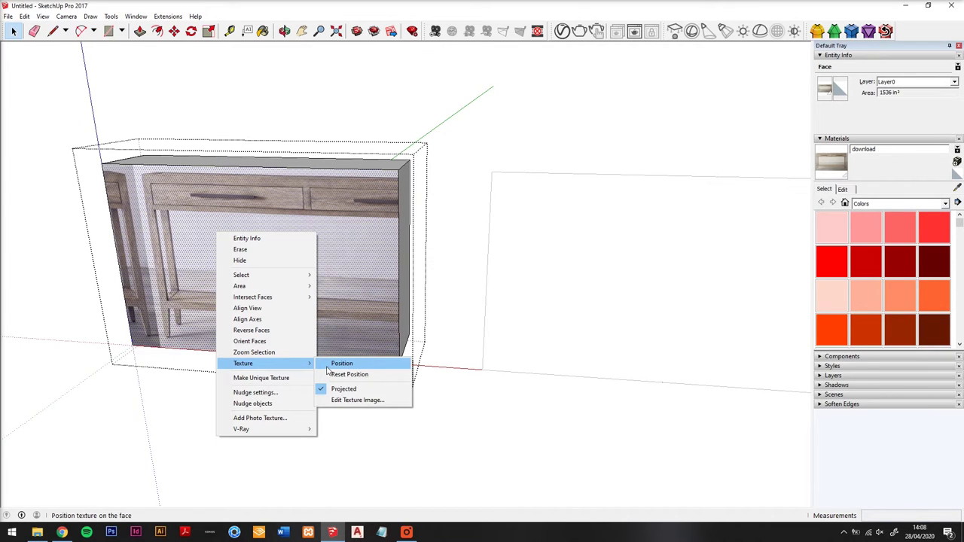
{"action": "left_click", "coordinate": [335, 364]}
{"action": "left_click_drag", "start_coordinate": [241, 251], "coordinate": [202, 242]}
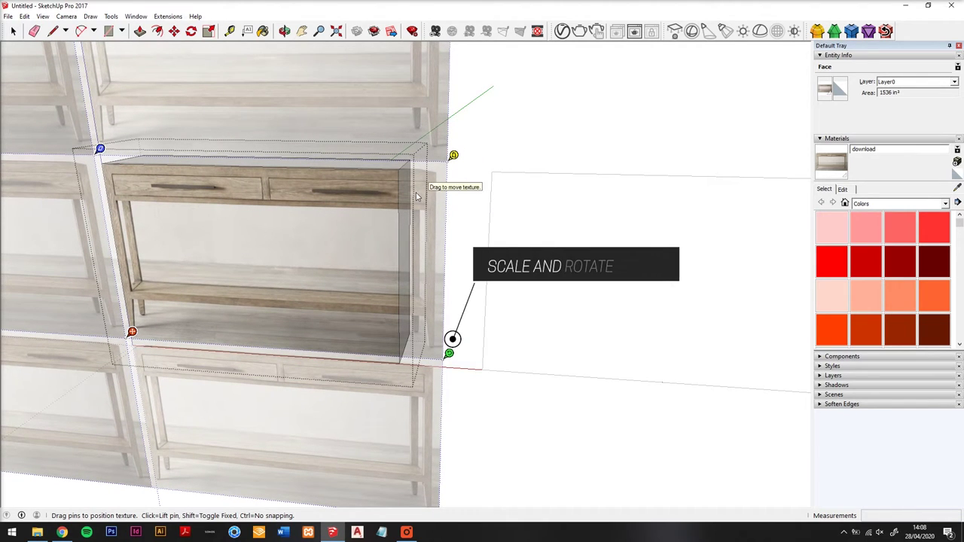
{"action": "left_click_drag", "start_coordinate": [448, 353], "coordinate": [415, 350]}
{"action": "left_click", "coordinate": [499, 388]}
{"action": "left_click", "coordinate": [500, 387]}
Reopen the box group and readjust the texture position so the pictured table's legs meet the front face's side and bottom edges.
{"action": "middle_click_drag", "start_coordinate": [324, 267], "coordinate": [288, 276]}
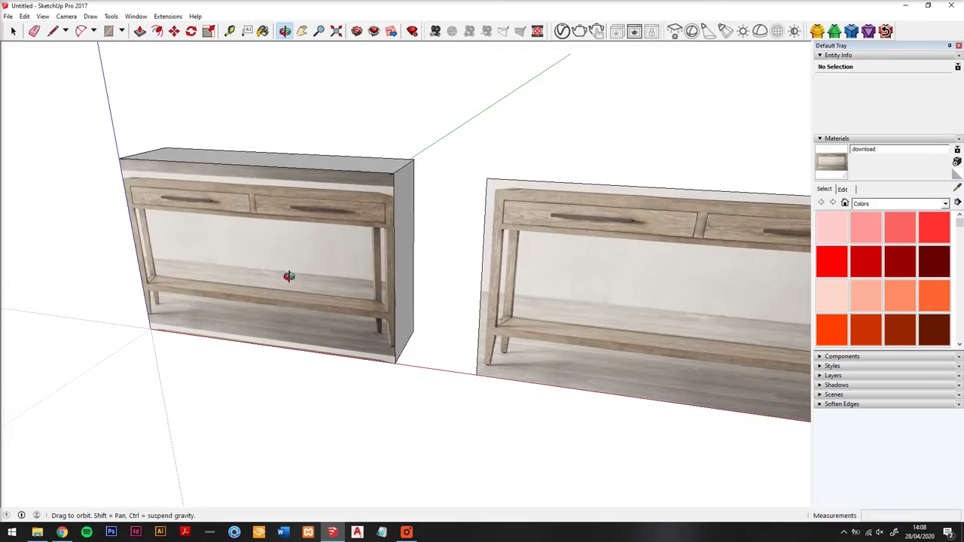
{"action": "scroll", "coordinate": [136, 316], "scroll_direction": "up", "scroll_amount": 2}
{"action": "double_click", "coordinate": [237, 233]}
{"action": "right_click", "coordinate": [236, 233]}
{"action": "mouse_move", "coordinate": [280, 364]}
{"action": "left_click", "coordinate": [362, 364]}
{"action": "left_click_drag", "start_coordinate": [346, 292], "coordinate": [360, 316]}
{"action": "key", "text": "Return"}
Push the box's top face down to the tabletop's upper edge in the photo texture.
{"action": "middle_click_drag", "start_coordinate": [339, 222], "coordinate": [330, 202]}
{"action": "middle_click_drag", "start_coordinate": [283, 106], "coordinate": [290, 147]}
{"action": "key", "text": "p"}
{"action": "key", "text": "Escape"}
{"action": "left_click", "coordinate": [412, 124]}
{"action": "left_click_drag", "start_coordinate": [441, 185], "coordinate": [441, 181]}
{"action": "key", "text": "space"}
{"action": "middle_click_drag", "start_coordinate": [446, 420], "coordinate": [378, 218]}
{"action": "key", "text": "s"}
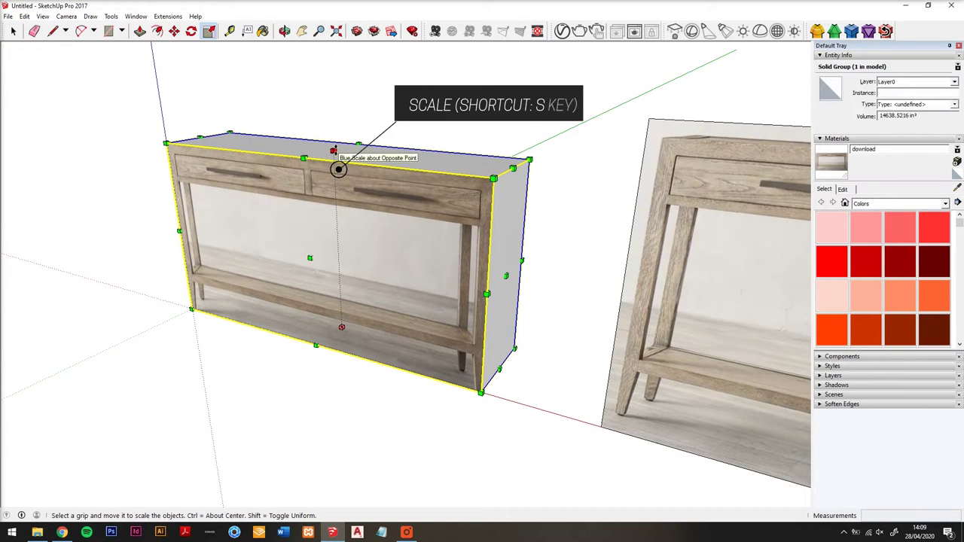
{"action": "left_click", "coordinate": [333, 151]}
{"action": "key", "text": "Escape"}
Check the table's height on the product page and draw a 32" vertical reference line up the box's side.
{"action": "key", "text": "l"}
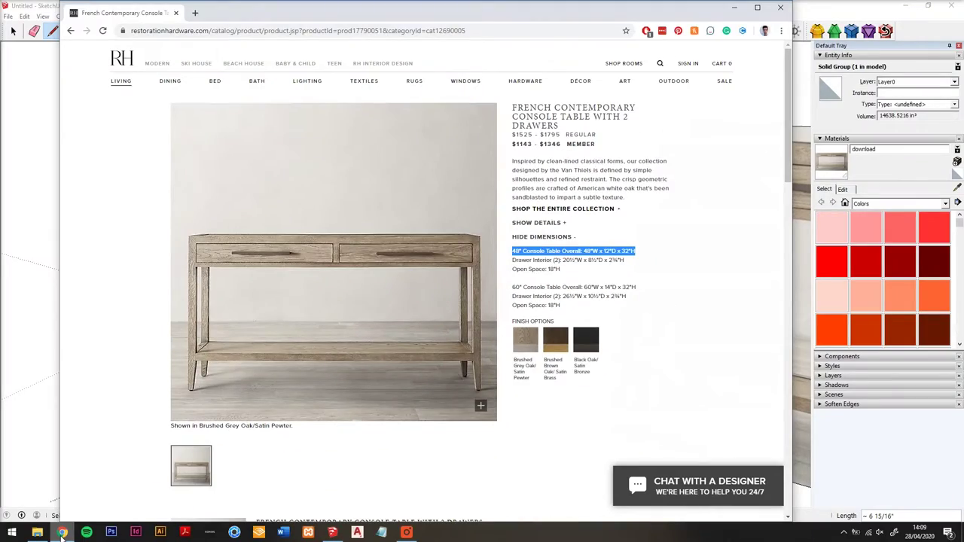
{"action": "left_click", "coordinate": [62, 532]}
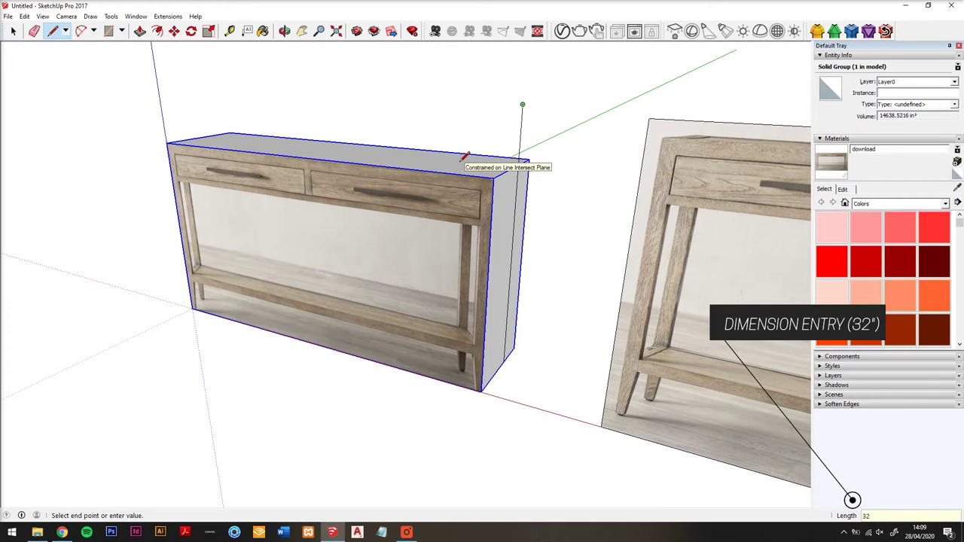
{"action": "key", "text": "space"}
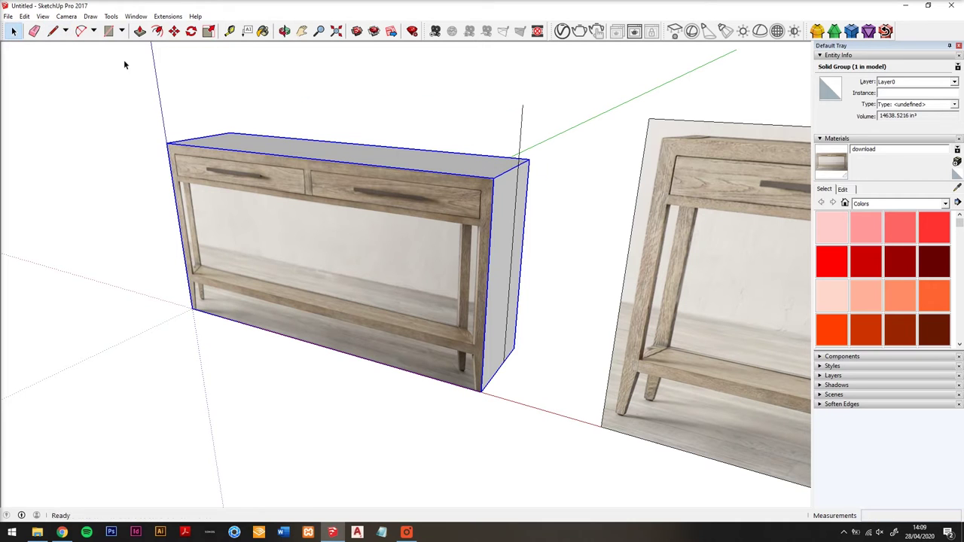
Scale the box group's height up to the end of the 32" reference line.
{"action": "key", "text": "s"}
{"action": "left_click_drag", "start_coordinate": [333, 150], "coordinate": [331, 97]}
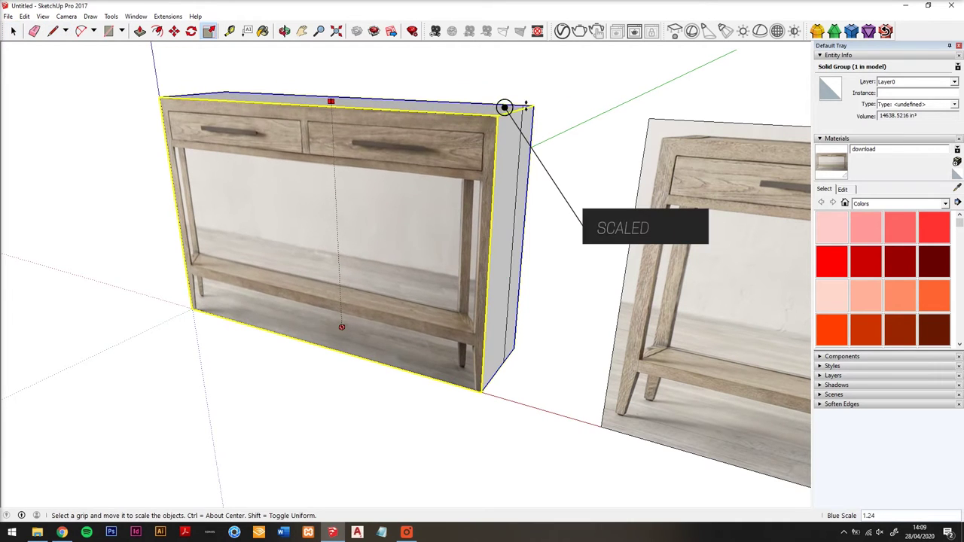
{"action": "left_click", "coordinate": [14, 31]}
{"action": "left_click", "coordinate": [13, 32]}
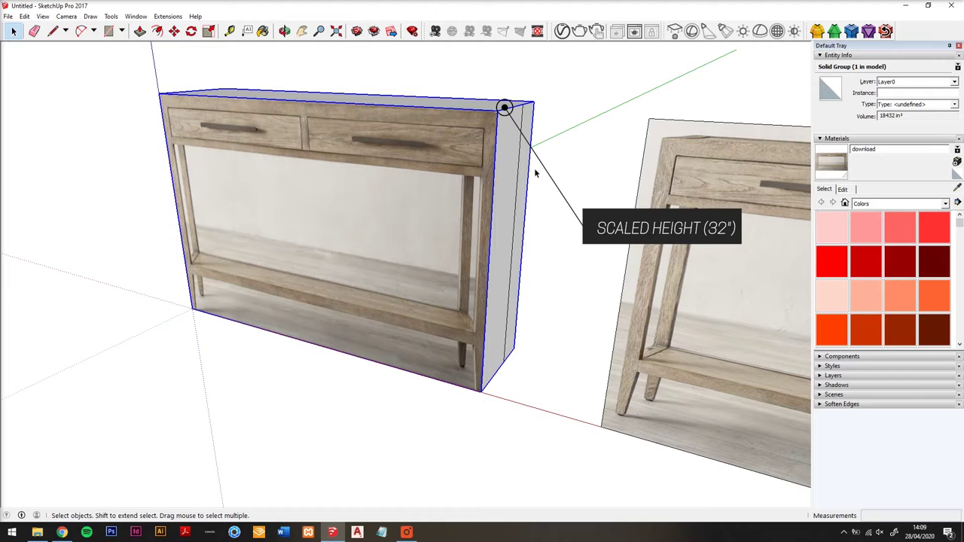
Open the box group and draw a vertical line down the middle of the front face, from top edge to bottom edge.
{"action": "middle_click_drag", "start_coordinate": [522, 173], "coordinate": [342, 241]}
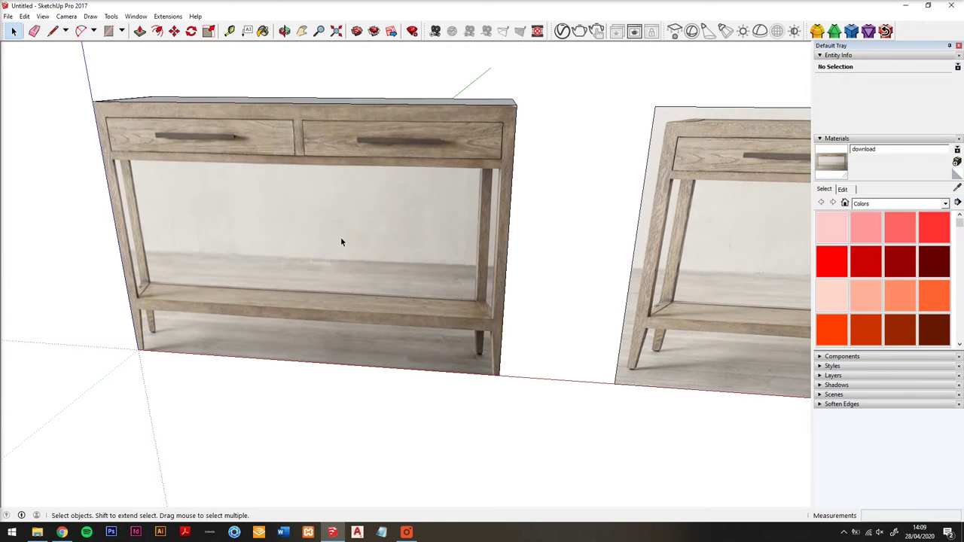
{"action": "double_click", "coordinate": [341, 239]}
{"action": "key", "text": "ctrl+a"}
{"action": "key", "text": "l"}
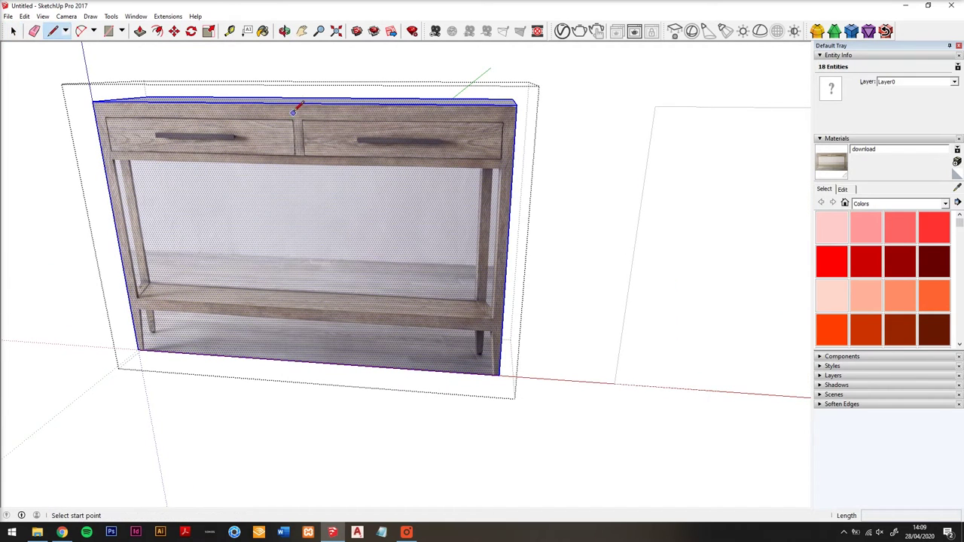
{"action": "left_click", "coordinate": [294, 106]}
{"action": "left_click", "coordinate": [309, 363]}
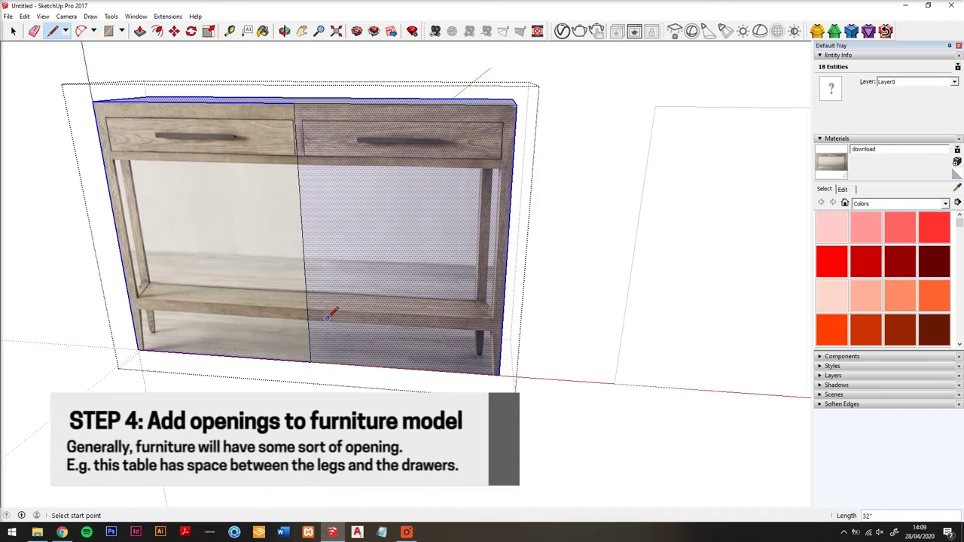
Trace the opening below the lower shelf on the front's right half, along the shelf underside and down the leg's inner edge.
{"action": "scroll", "coordinate": [477, 332], "scroll_direction": "up", "scroll_amount": 5}
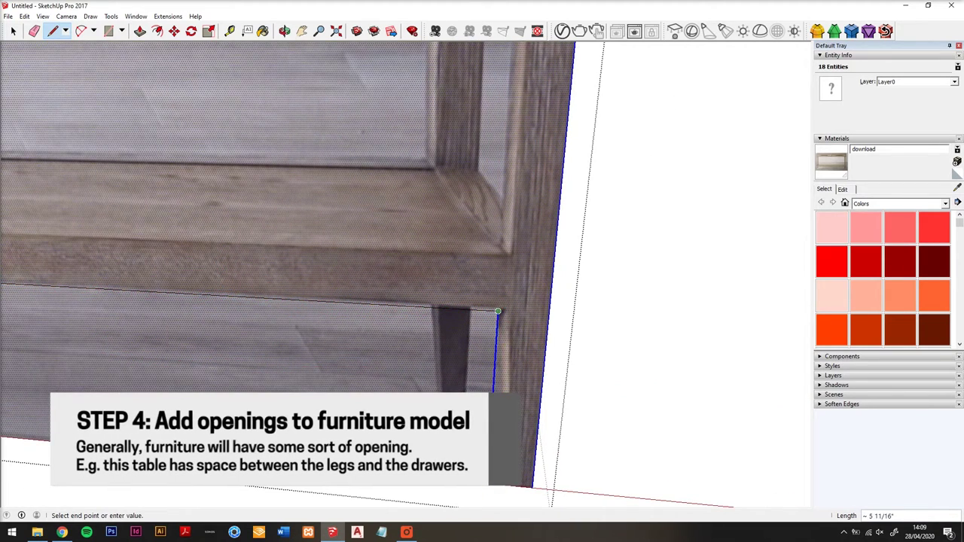
{"action": "left_click", "coordinate": [506, 485]}
{"action": "scroll", "coordinate": [525, 409], "scroll_direction": "down", "scroll_amount": 3}
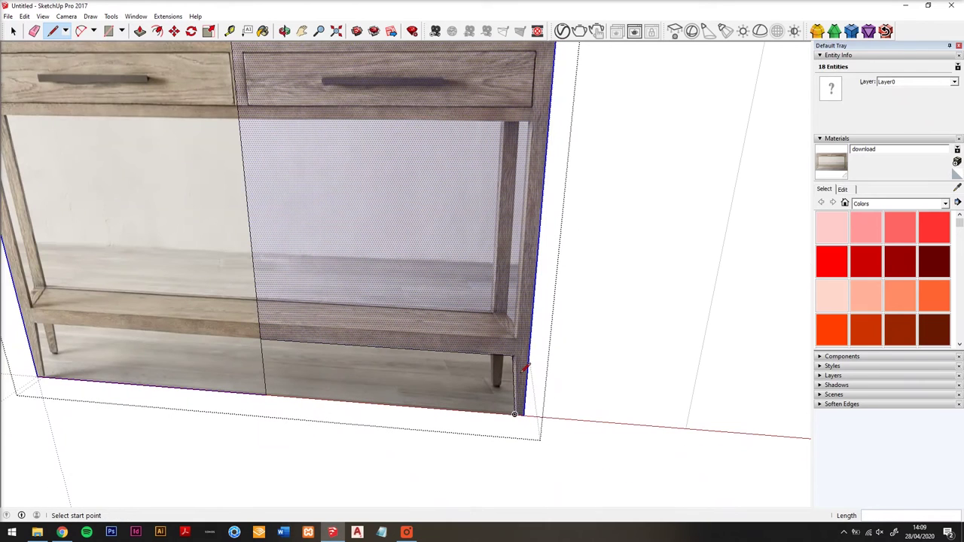
Trace the opening above the lower shelf on the front's right half, along the shelf's front top edge, the leg and the drawer underside.
{"action": "left_click", "coordinate": [10, 31]}
{"action": "key", "text": "l"}
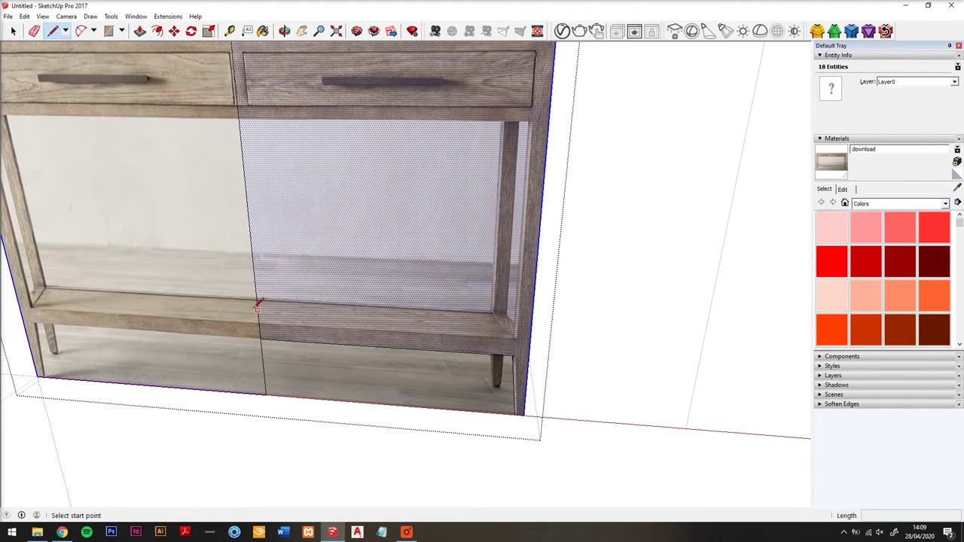
{"action": "left_click", "coordinate": [260, 322]}
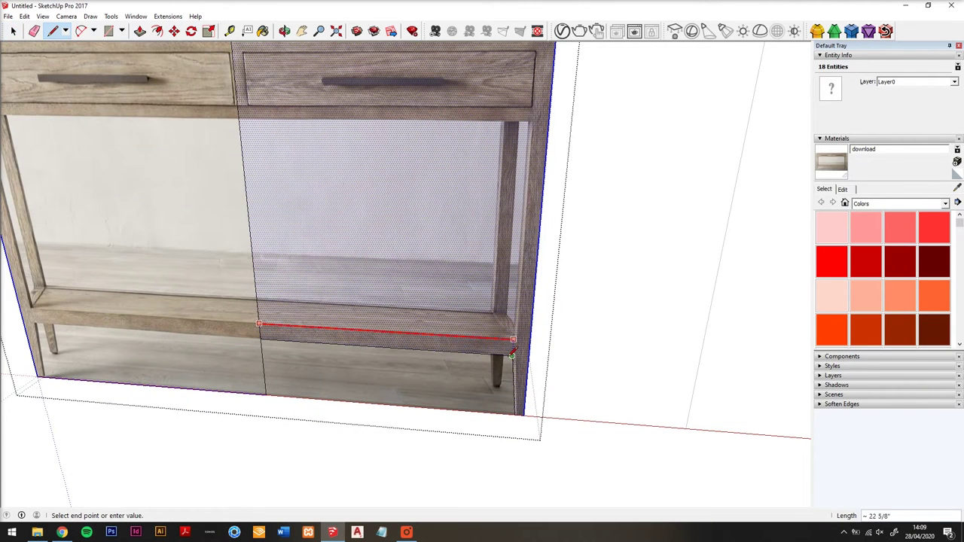
{"action": "left_click", "coordinate": [508, 122]}
{"action": "scroll", "coordinate": [511, 196], "scroll_direction": "down", "scroll_amount": 1}
Select both traced opening faces and rotate a copy of them about the front's centre line onto the left half.
{"action": "key", "text": "space"}
{"action": "double_click", "coordinate": [467, 233]}
{"action": "double_click", "coordinate": [459, 366], "text": "shift"}
{"action": "key", "text": "q"}
{"action": "left_click", "coordinate": [303, 371]}
{"action": "left_click", "coordinate": [515, 377]}
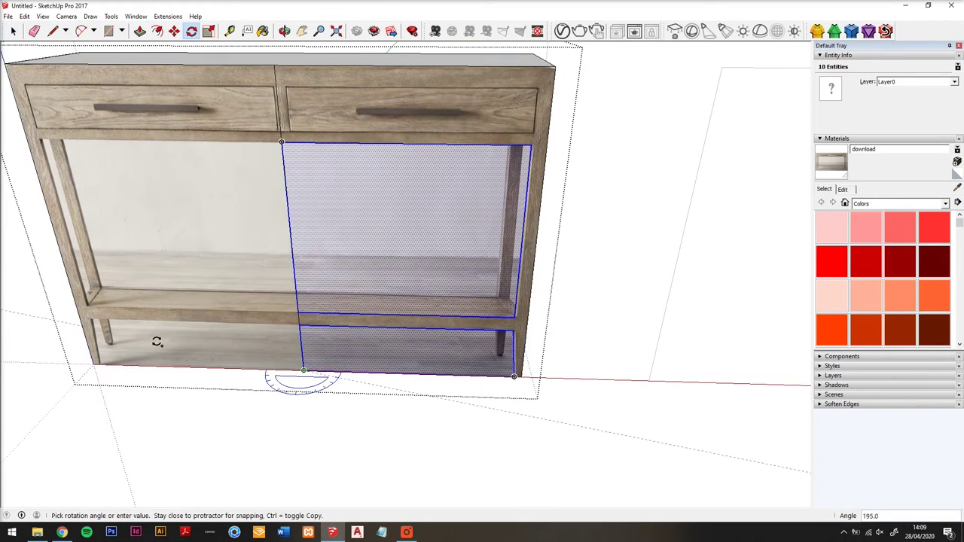
{"action": "left_click", "coordinate": [41, 140]}
Delete the centre line segments crossing the upper and lower openings so that each becomes one full-width face.
{"action": "middle_click_drag", "start_coordinate": [324, 226], "coordinate": [295, 228]}
{"action": "key", "text": "space"}
{"action": "left_click", "coordinate": [294, 228]}
{"action": "scroll", "coordinate": [295, 228], "scroll_direction": "down", "scroll_amount": 1}
{"action": "key", "text": "Delete"}
{"action": "left_click", "coordinate": [361, 377]}
{"action": "key", "text": "Delete"}
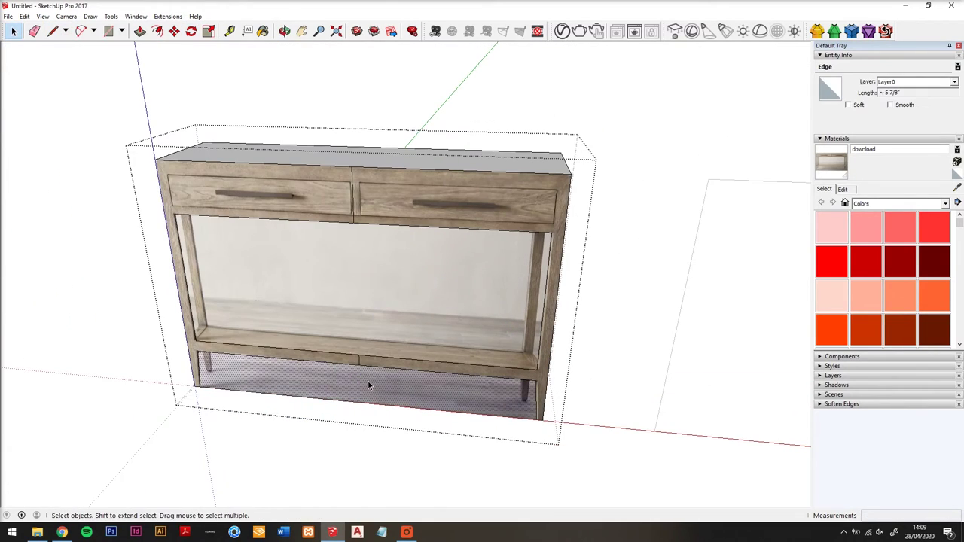
Push the lower and upper opening faces back 12" through the box to cut both openings out.
{"action": "key", "text": "p"}
{"action": "left_click", "coordinate": [368, 382]}
{"action": "middle_click_drag", "start_coordinate": [415, 377], "coordinate": [339, 331]}
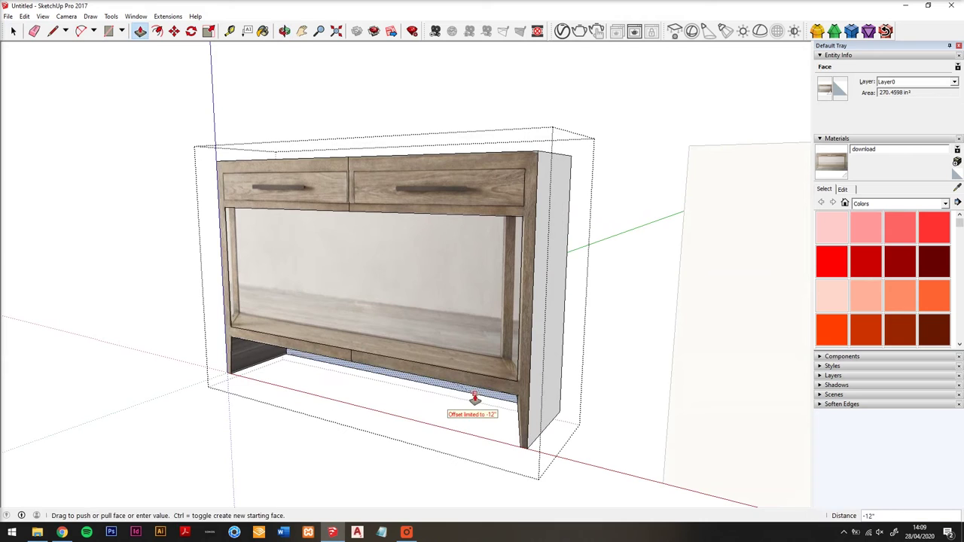
{"action": "left_click", "coordinate": [475, 398]}
{"action": "left_click", "coordinate": [442, 299]}
{"action": "left_click", "coordinate": [566, 299]}
{"action": "middle_click_drag", "start_coordinate": [377, 211], "coordinate": [422, 234]}
Delete the centre seam across the lower shelf's top and try to remove the short seam on its front edge.
{"action": "left_click", "coordinate": [14, 30]}
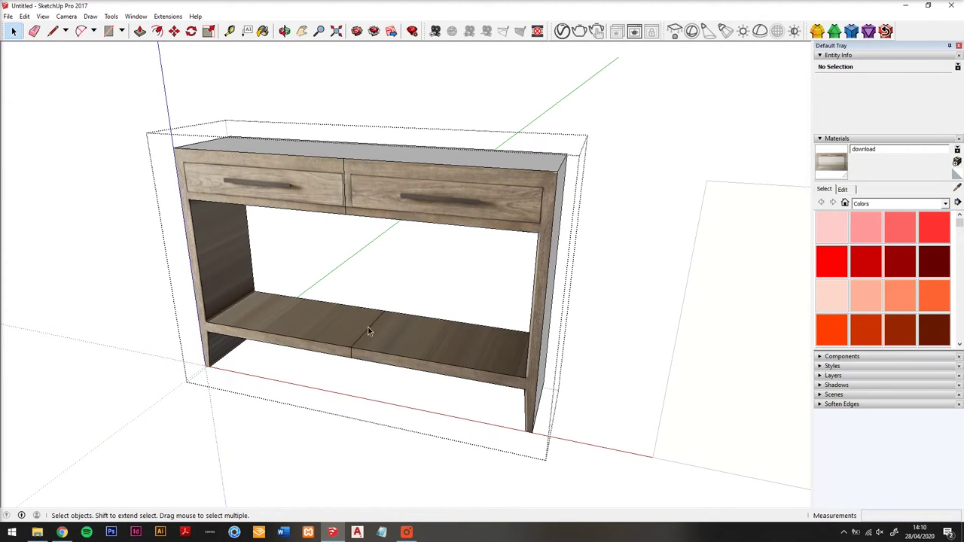
{"action": "key", "text": "Delete"}
{"action": "left_click", "coordinate": [351, 354]}
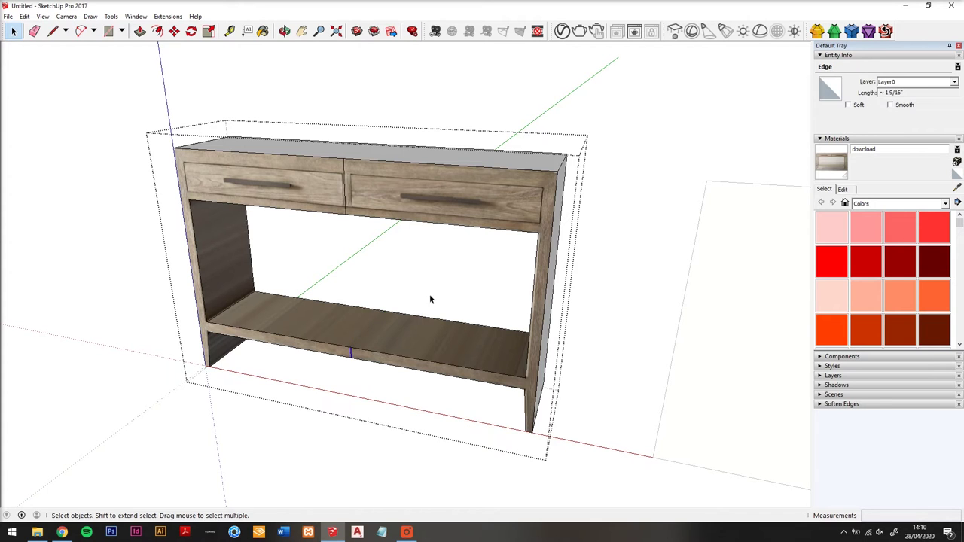
{"action": "middle_click_drag", "start_coordinate": [314, 293], "coordinate": [574, 233]}
{"action": "key", "text": "Delete"}
Open the table group and draw a line across the front-left leg at the shelf's underside to separate the tapered leg face.
{"action": "scroll", "coordinate": [574, 233], "scroll_direction": "down", "scroll_amount": 2}
{"action": "middle_click_drag", "start_coordinate": [383, 285], "coordinate": [362, 332]}
{"action": "scroll", "coordinate": [287, 457], "scroll_direction": "up", "scroll_amount": 2}
{"action": "middle_click_drag", "start_coordinate": [287, 457], "coordinate": [297, 324]}
{"action": "middle_click_drag", "start_coordinate": [331, 396], "coordinate": [344, 449]}
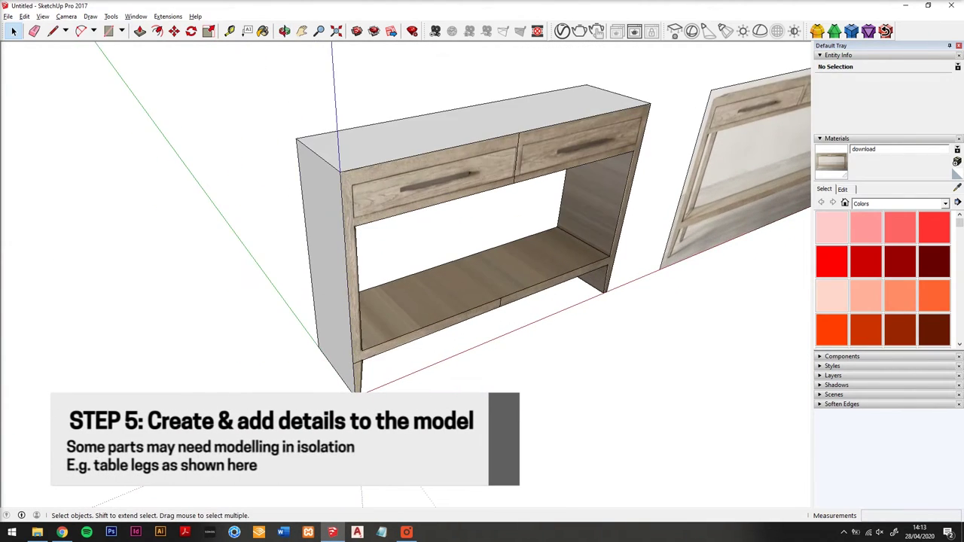
{"action": "scroll", "coordinate": [386, 358], "scroll_direction": "up", "scroll_amount": 5}
{"action": "double_click", "coordinate": [400, 367]}
{"action": "left_click", "coordinate": [401, 352]}
{"action": "triple_click", "coordinate": [404, 323]}
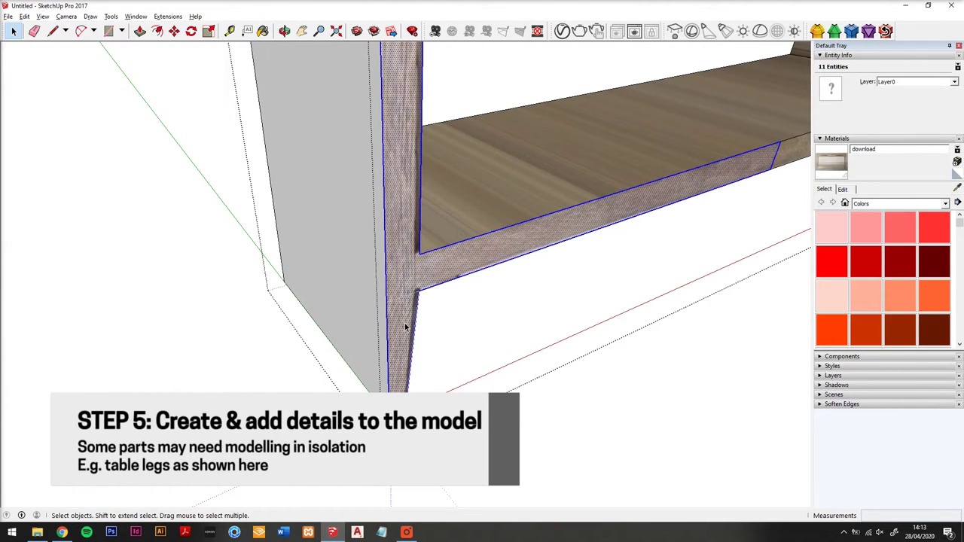
{"action": "key", "text": "l"}
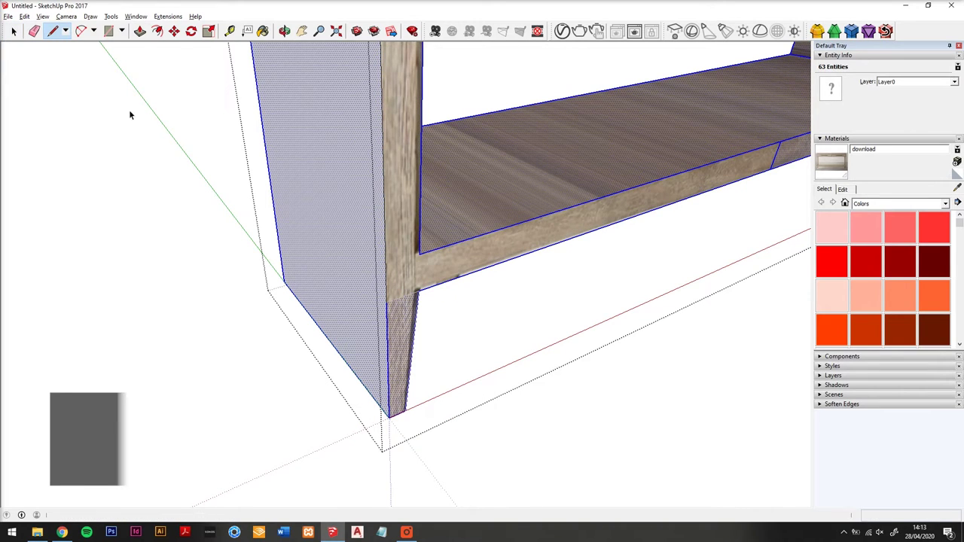
{"action": "key", "text": "space"}
Copy the tapered leg face with its edges and paste it outside the group, beside the table.
{"action": "double_click", "coordinate": [397, 318]}
{"action": "left_click", "coordinate": [217, 377]}
{"action": "scroll", "coordinate": [321, 352], "scroll_direction": "down", "scroll_amount": 2}
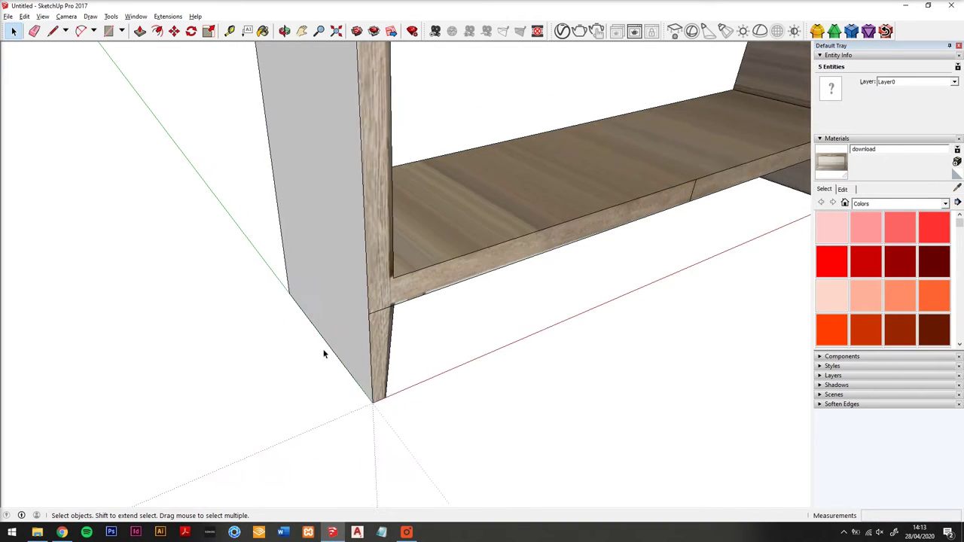
{"action": "key", "text": "ctrl+v"}
{"action": "left_click", "coordinate": [189, 415]}
Rotate a copy of the pasted leg face 90° about its upper outer corner to form the leg's adjoining side.
{"action": "key", "text": "q"}
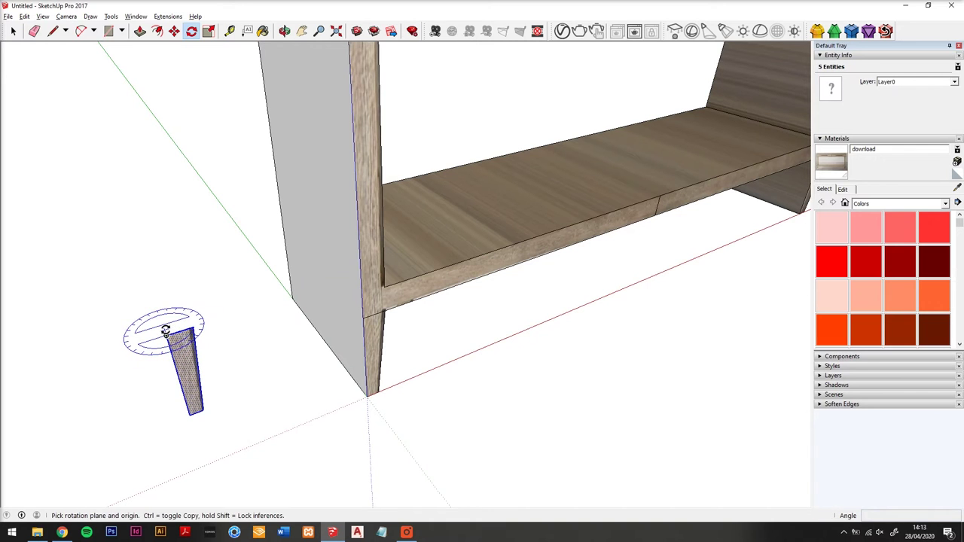
{"action": "left_click", "coordinate": [212, 324]}
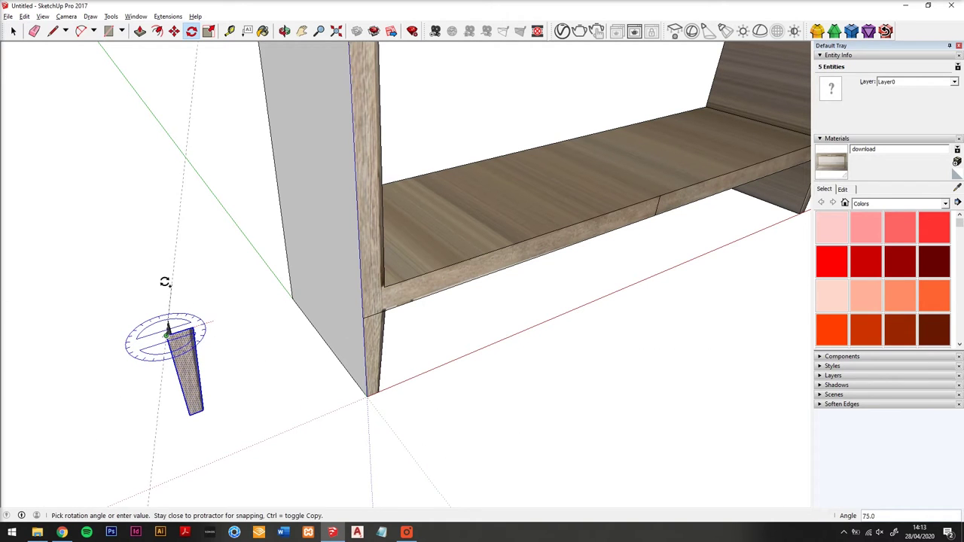
{"action": "middle_click_drag", "start_coordinate": [146, 286], "coordinate": [254, 252]}
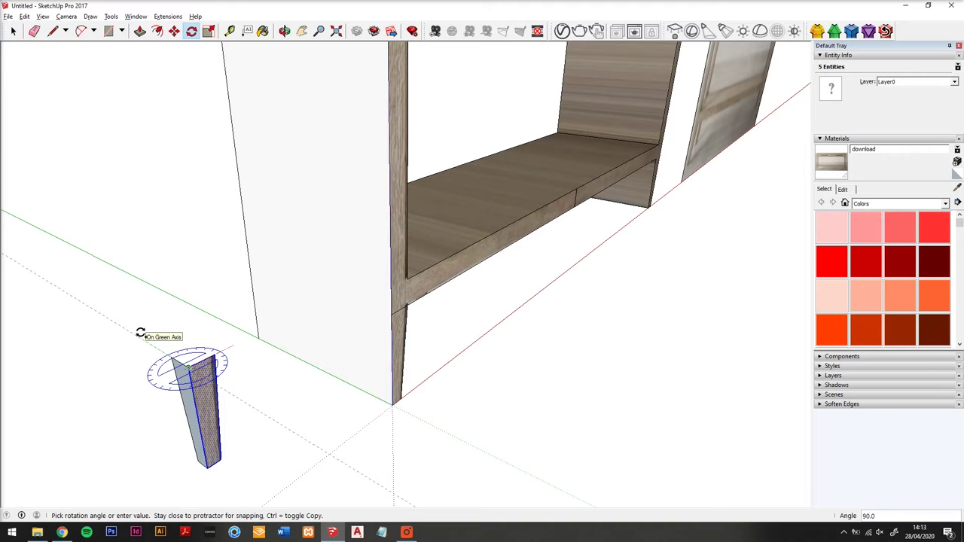
{"action": "left_click", "coordinate": [140, 333]}
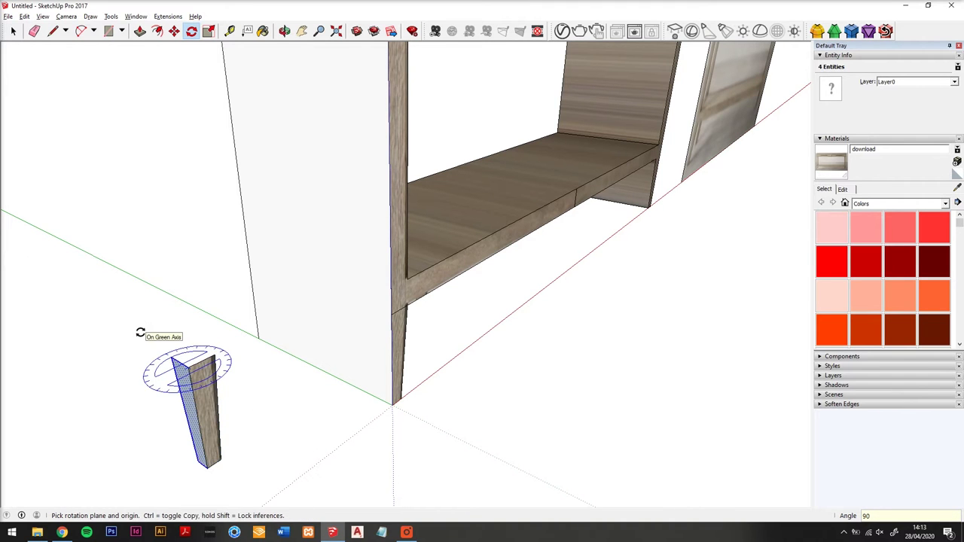
Draw the missing edges between the two leg faces to close the top and remaining sides into a solid tapered leg.
{"action": "key", "text": "l"}
{"action": "left_click", "coordinate": [197, 345]}
{"action": "left_click", "coordinate": [172, 357]}
{"action": "middle_click_drag", "start_coordinate": [171, 357], "coordinate": [592, 466]}
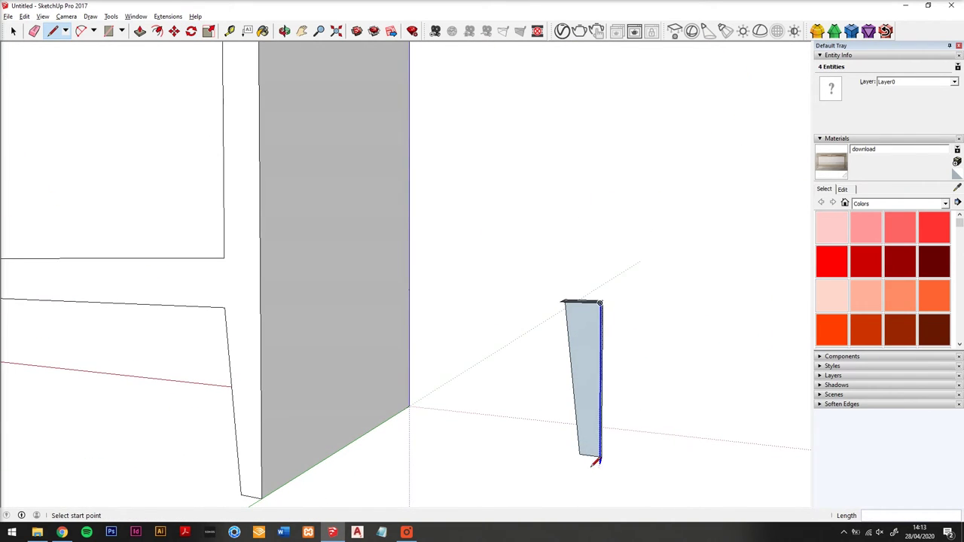
{"action": "middle_click_drag", "start_coordinate": [566, 297], "coordinate": [233, 306]}
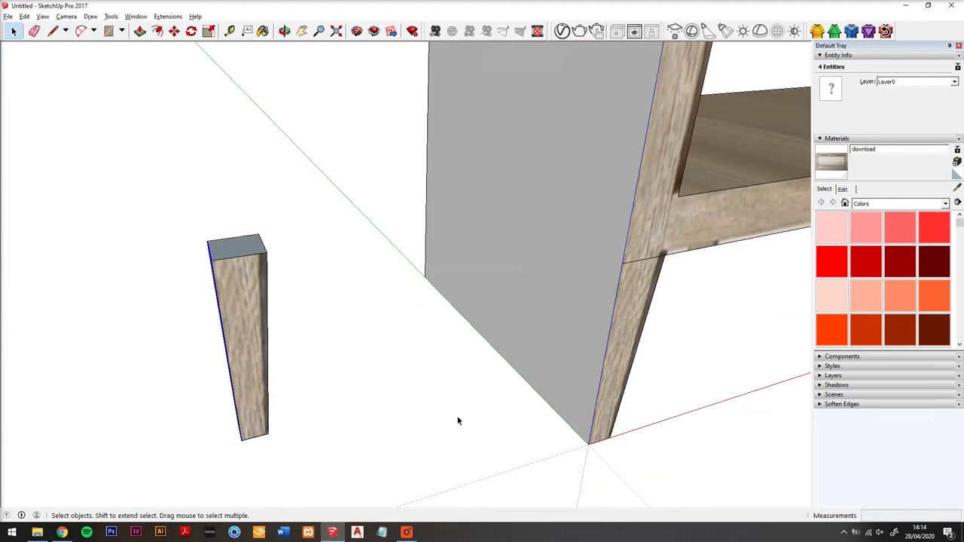
{"action": "middle_click_drag", "start_coordinate": [221, 362], "coordinate": [346, 324]}
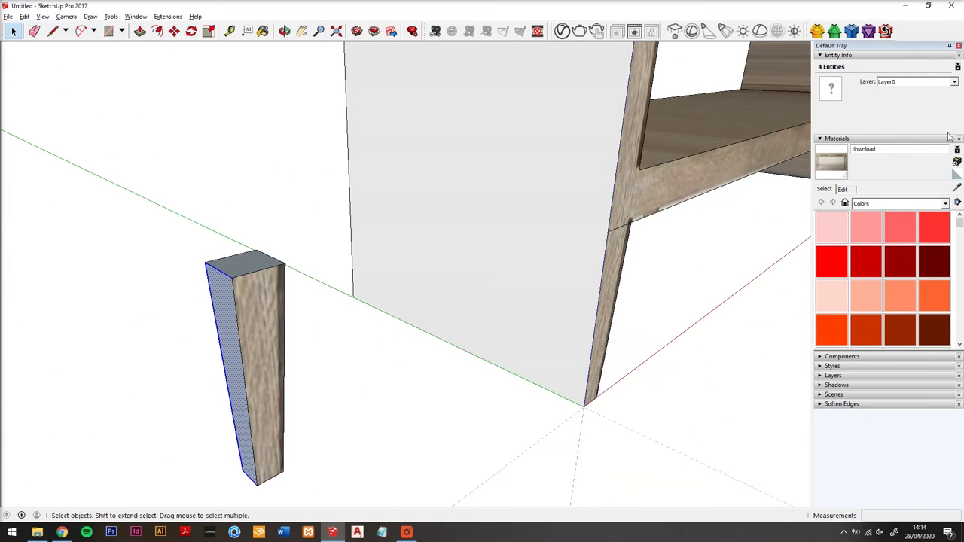
Paint the leg's blank side faces with the wood photo texture from its front face.
{"action": "left_click", "coordinate": [225, 290]}
{"action": "middle_click_drag", "start_coordinate": [248, 314], "coordinate": [954, 318]}
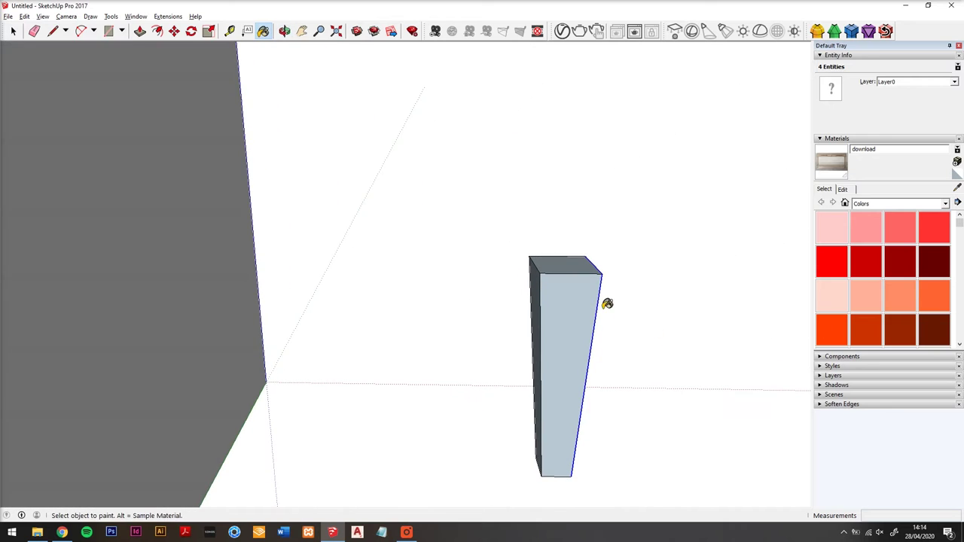
{"action": "left_click", "coordinate": [540, 294]}
{"action": "mouse_move", "coordinate": [538, 279]}
{"action": "middle_mouse_down"}
{"action": "mouse_move", "coordinate": [640, 339]}
{"action": "mouse_move", "coordinate": [259, 376]}
{"action": "mouse_move", "coordinate": [467, 355]}
{"action": "mouse_move", "coordinate": [189, 312]}
{"action": "middle_mouse_up"}
{"action": "middle_click_drag", "start_coordinate": [193, 160], "coordinate": [305, 326]}
Turn the whole selected leg into a component named "leg".
{"action": "right_click", "coordinate": [305, 325]}
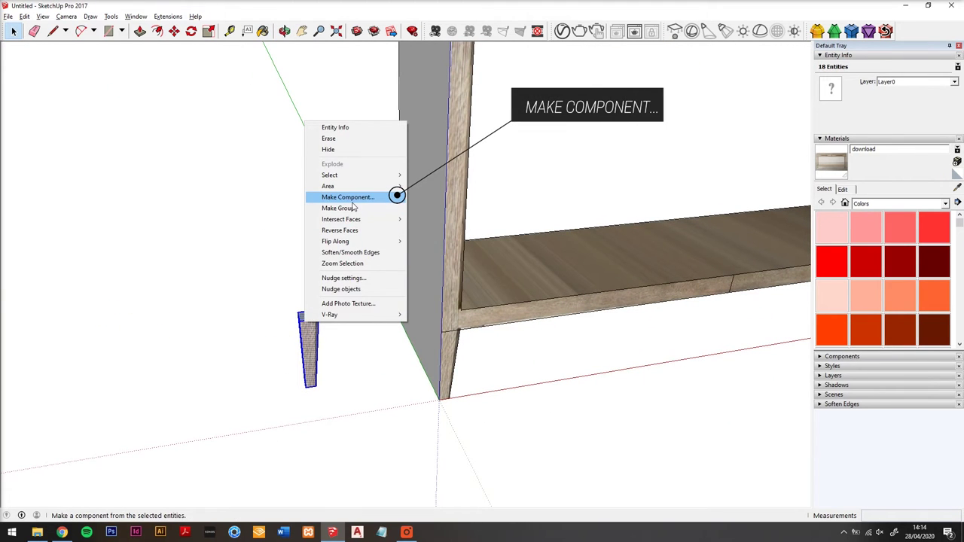
{"action": "left_click", "coordinate": [351, 199]}
{"action": "type", "text": "leg"}
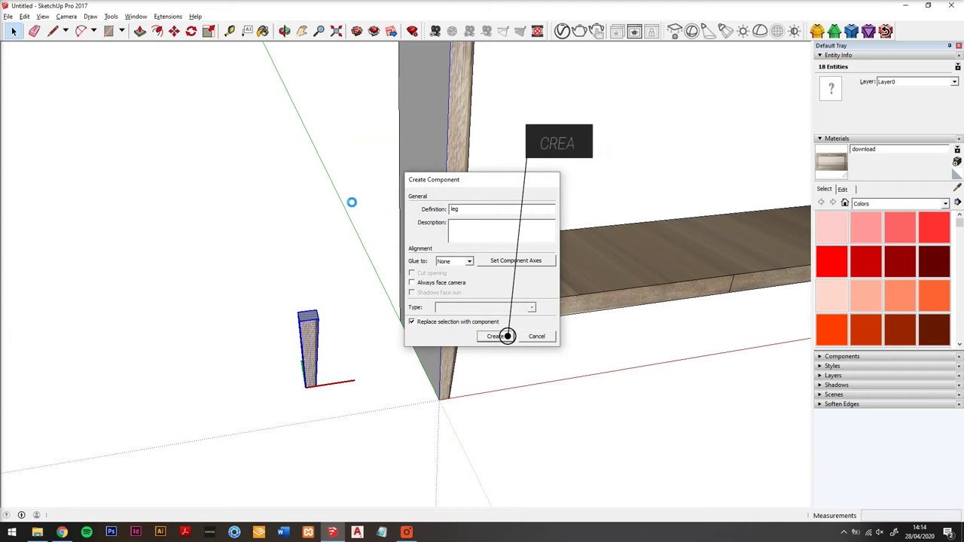
{"action": "key", "text": "Return"}
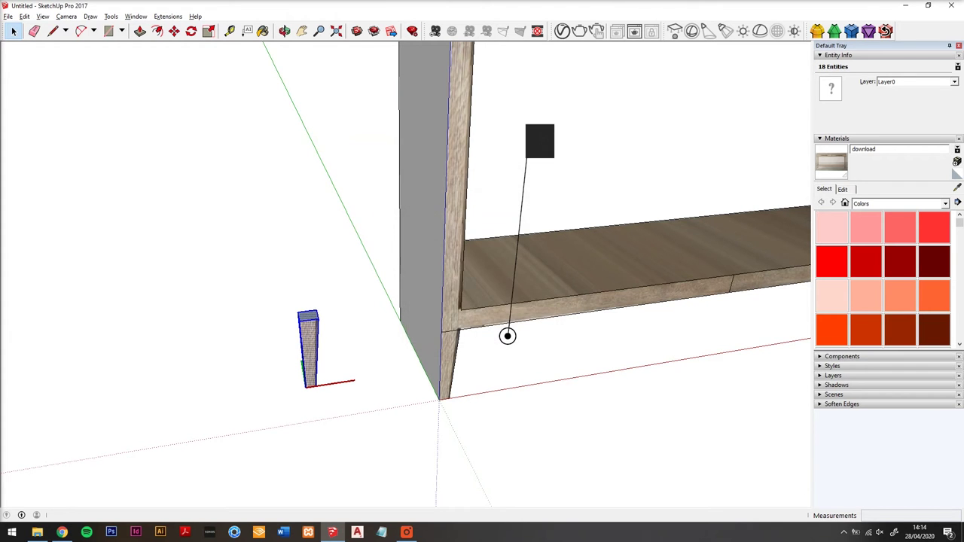
Open the table group and push the front-left leg face back 12" to remove the side panel below the shelf.
{"action": "middle_click_drag", "start_coordinate": [436, 302], "coordinate": [181, 293]}
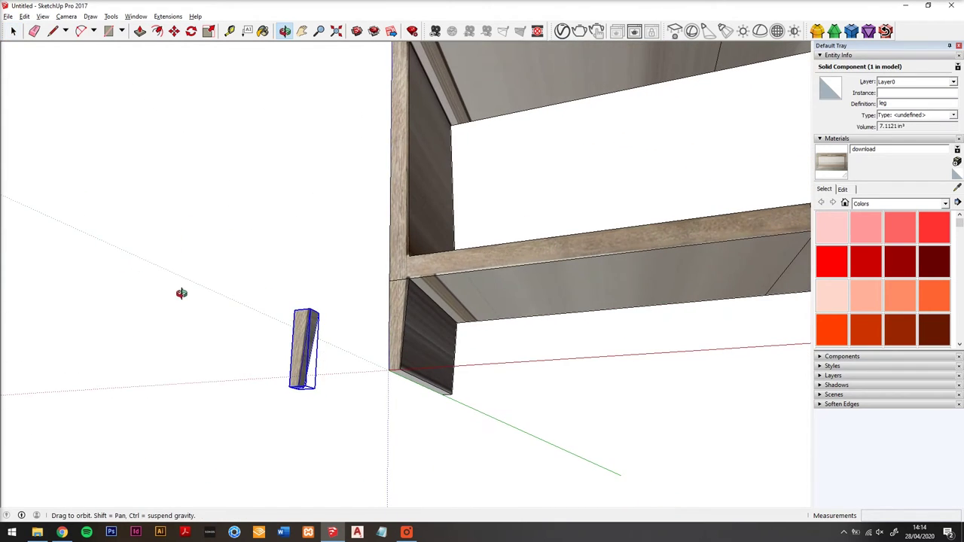
{"action": "middle_click_drag", "start_coordinate": [339, 299], "coordinate": [420, 324]}
{"action": "triple_click", "coordinate": [420, 324]}
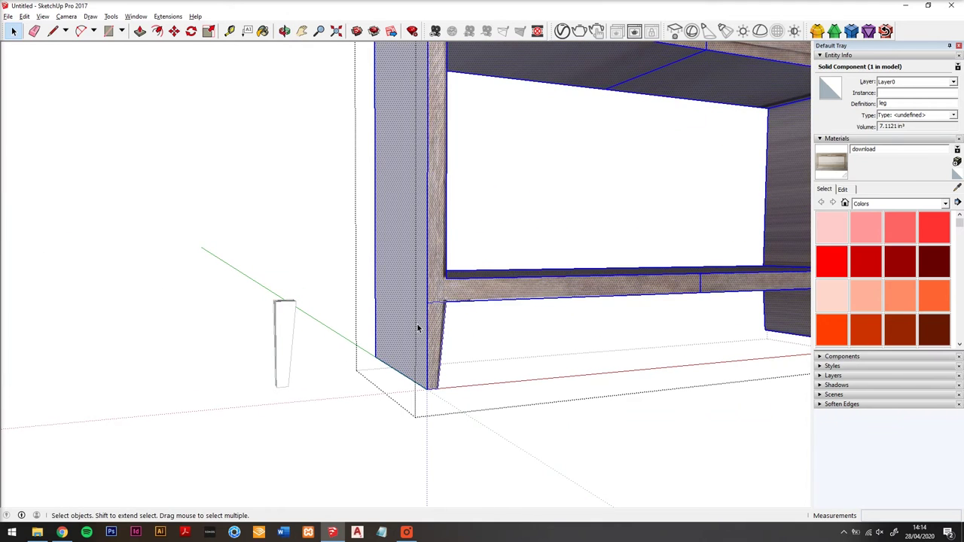
{"action": "key", "text": "p"}
{"action": "left_click_drag", "start_coordinate": [431, 319], "coordinate": [349, 321]}
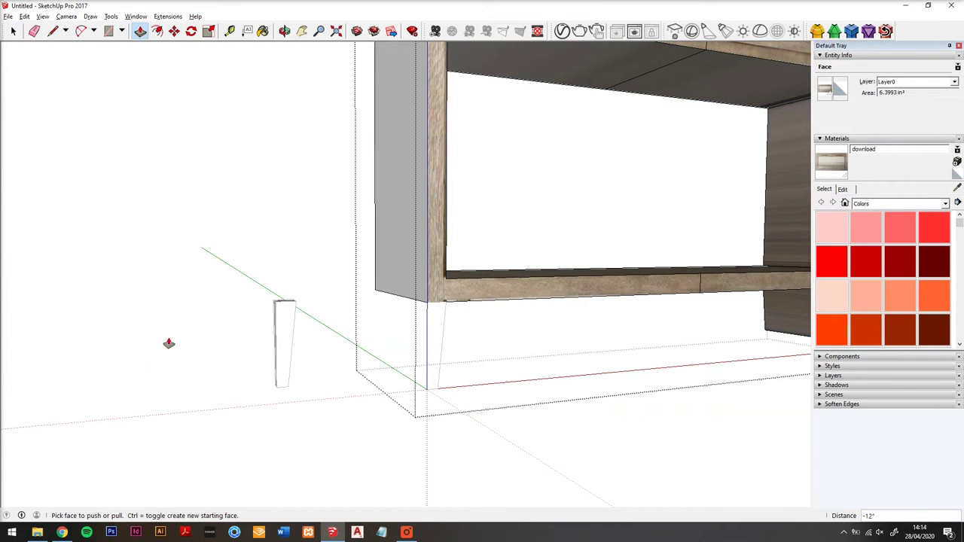
Separate the front-right leg face at the shelf's underside and push it back to remove that side's lower panel.
{"action": "scroll", "coordinate": [169, 344], "scroll_direction": "down", "scroll_amount": 3}
{"action": "scroll", "coordinate": [742, 298], "scroll_direction": "up", "scroll_amount": 3}
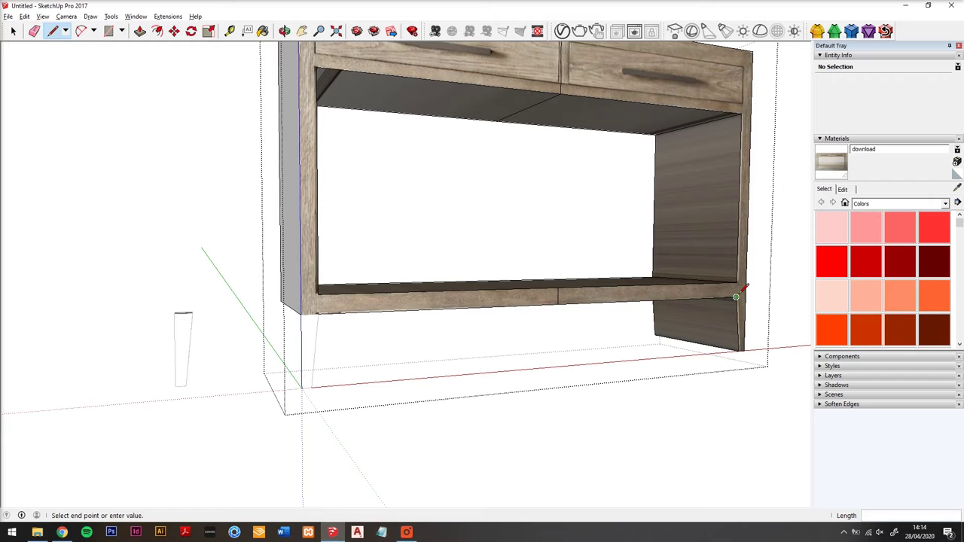
{"action": "left_click_drag", "start_coordinate": [740, 312], "coordinate": [572, 339]}
{"action": "left_click", "coordinate": [10, 30]}
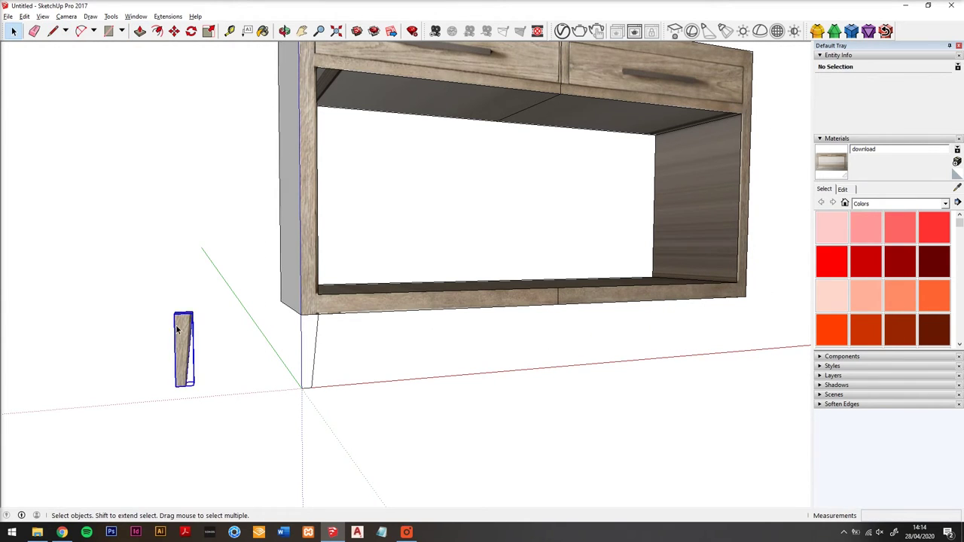
Move the leg component by its top corner to the underside of the table's front-left corner.
{"action": "left_click", "coordinate": [177, 329]}
{"action": "middle_click_drag", "start_coordinate": [177, 330], "coordinate": [229, 444]}
{"action": "left_click", "coordinate": [183, 352]}
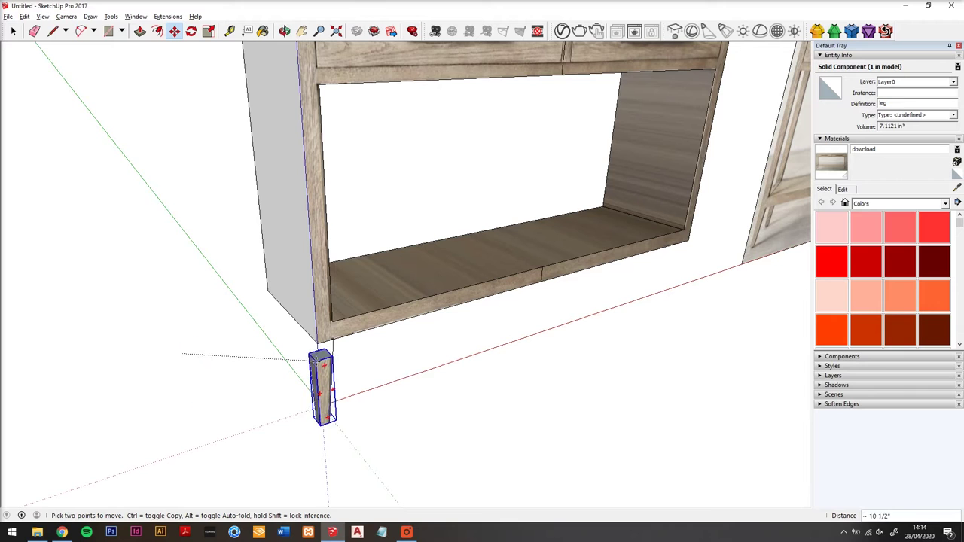
{"action": "middle_click_drag", "start_coordinate": [295, 338], "coordinate": [334, 381]}
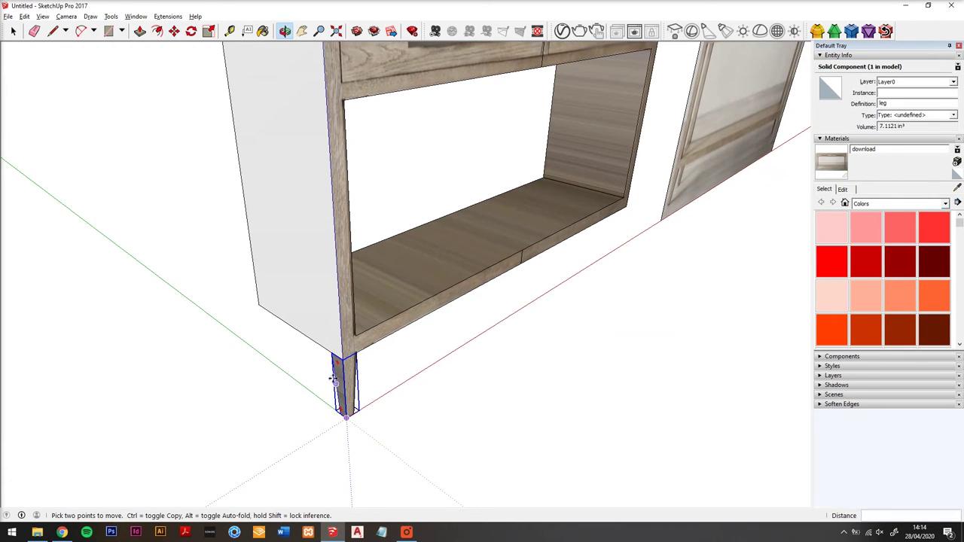
Copy the leg to the table's back-left corner and flip the copy front to back.
{"action": "key", "text": "ctrl"}
{"action": "left_click", "coordinate": [341, 363]}
{"action": "right_click", "coordinate": [257, 305]}
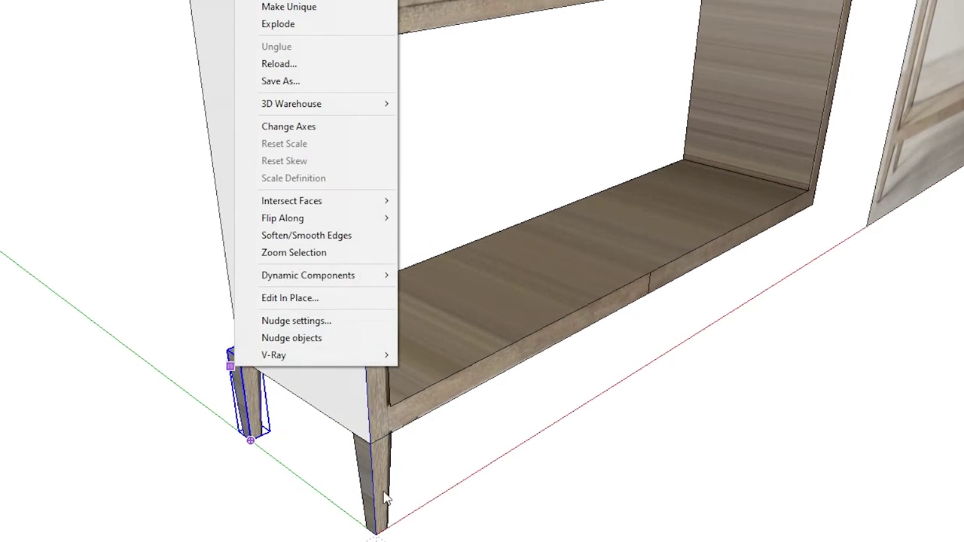
{"action": "mouse_move", "coordinate": [355, 218]}
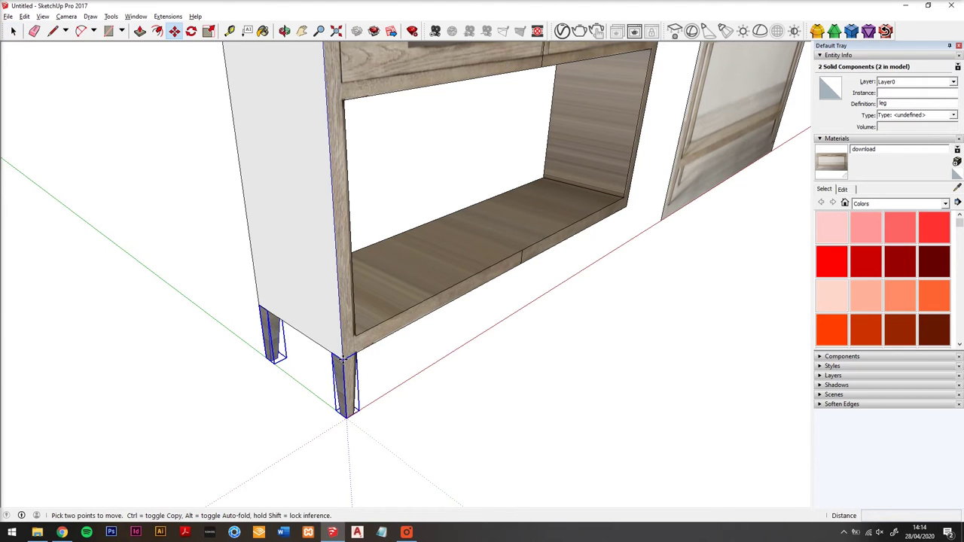
Copy both left legs 48" along the red axis to the table's right end.
{"action": "left_click", "coordinate": [343, 360]}
{"action": "key", "text": "ctrl"}
{"action": "middle_click_drag", "start_coordinate": [578, 231], "coordinate": [174, 246]}
{"action": "scroll", "coordinate": [270, 240], "scroll_direction": "down", "scroll_amount": 3}
{"action": "scroll", "coordinate": [485, 313], "scroll_direction": "up", "scroll_amount": 2}
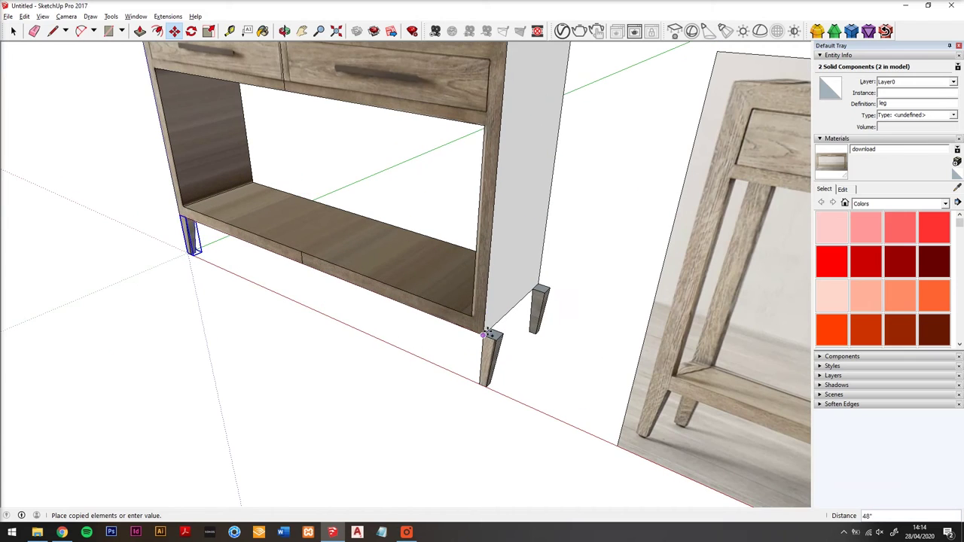
{"action": "left_click", "coordinate": [492, 349]}
Flip the two copied legs along the red direction and move them flush under the table's right corners.
{"action": "right_click", "coordinate": [492, 348]}
{"action": "mouse_move", "coordinate": [576, 269]}
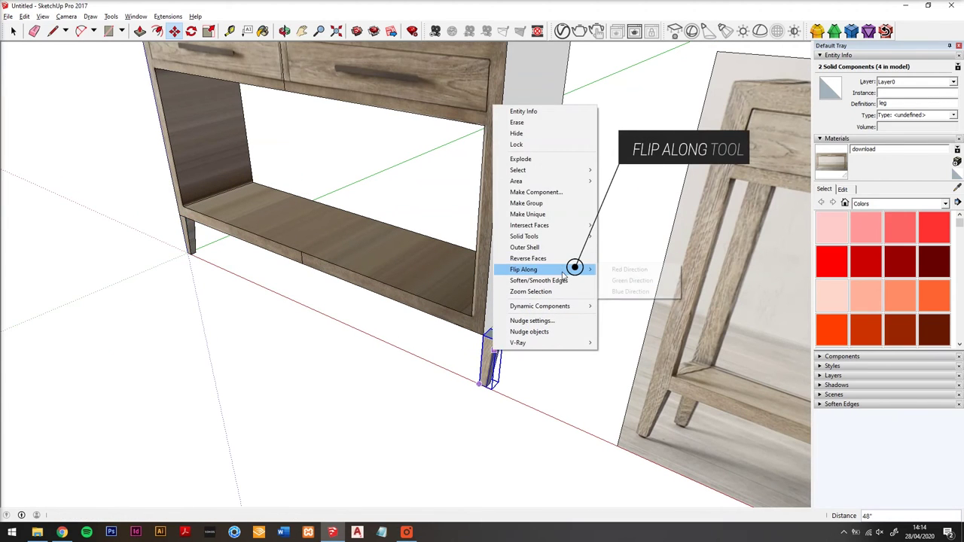
{"action": "left_click", "coordinate": [637, 271]}
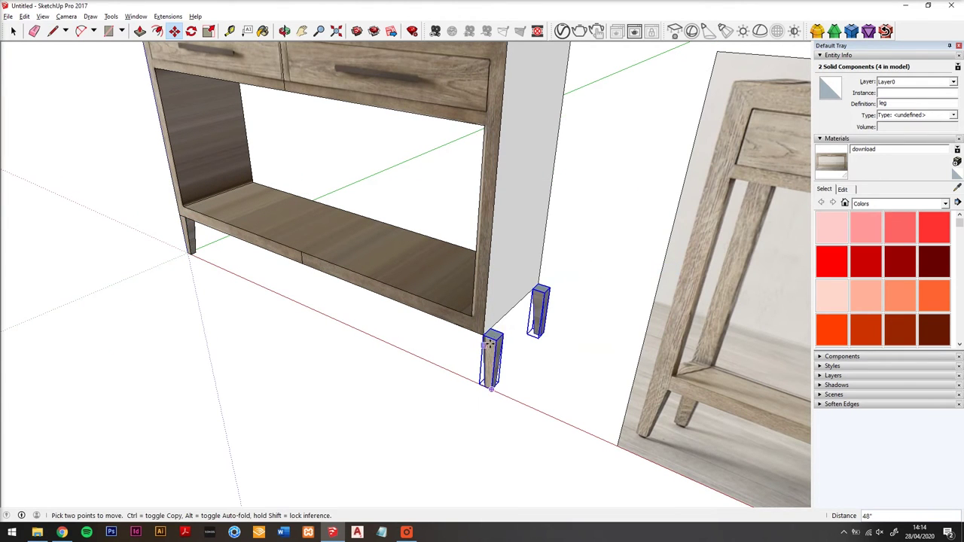
{"action": "left_click", "coordinate": [494, 336]}
{"action": "middle_click_drag", "start_coordinate": [387, 322], "coordinate": [507, 317]}
{"action": "scroll", "coordinate": [266, 301], "scroll_direction": "down", "scroll_amount": 5}
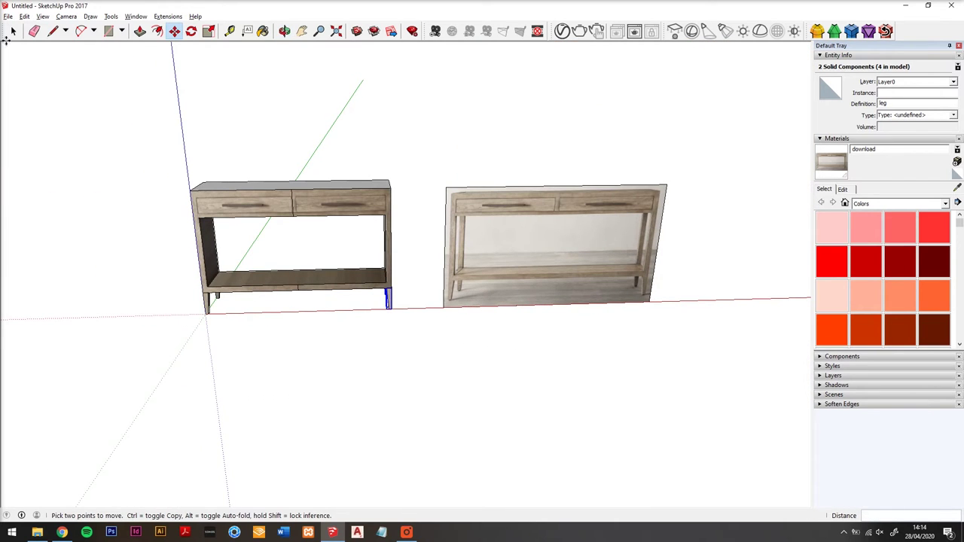
Draw a full-height rectangle about 1 13/16" wide along the front of the left side panel's inner face.
{"action": "middle_click_drag", "start_coordinate": [164, 143], "coordinate": [389, 187]}
{"action": "scroll", "coordinate": [231, 306], "scroll_direction": "up", "scroll_amount": 4}
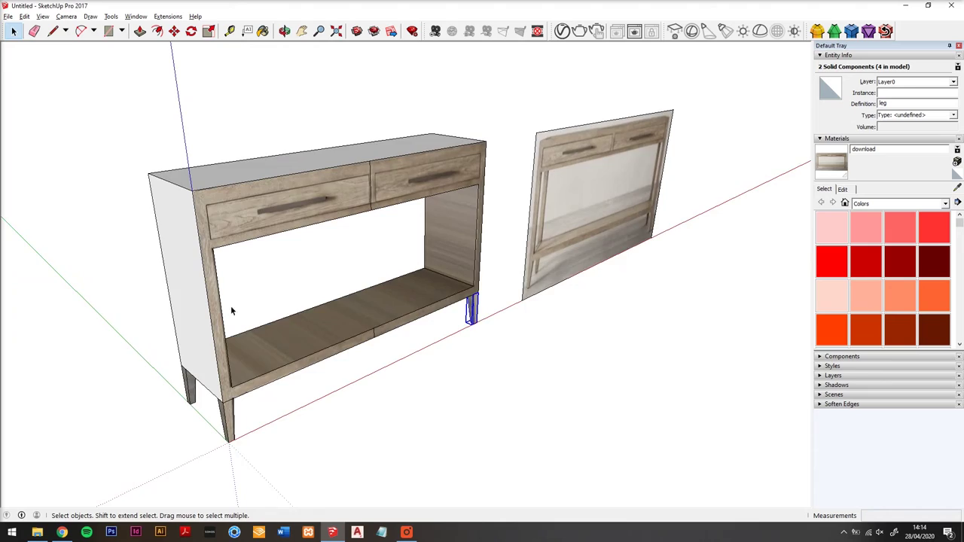
{"action": "mouse_move", "coordinate": [186, 305]}
{"action": "middle_mouse_down"}
{"action": "mouse_move", "coordinate": [215, 345]}
{"action": "mouse_move", "coordinate": [185, 288]}
{"action": "mouse_move", "coordinate": [214, 268]}
{"action": "mouse_move", "coordinate": [257, 333]}
{"action": "middle_mouse_up"}
{"action": "scroll", "coordinate": [214, 268], "scroll_direction": "up", "scroll_amount": 5}
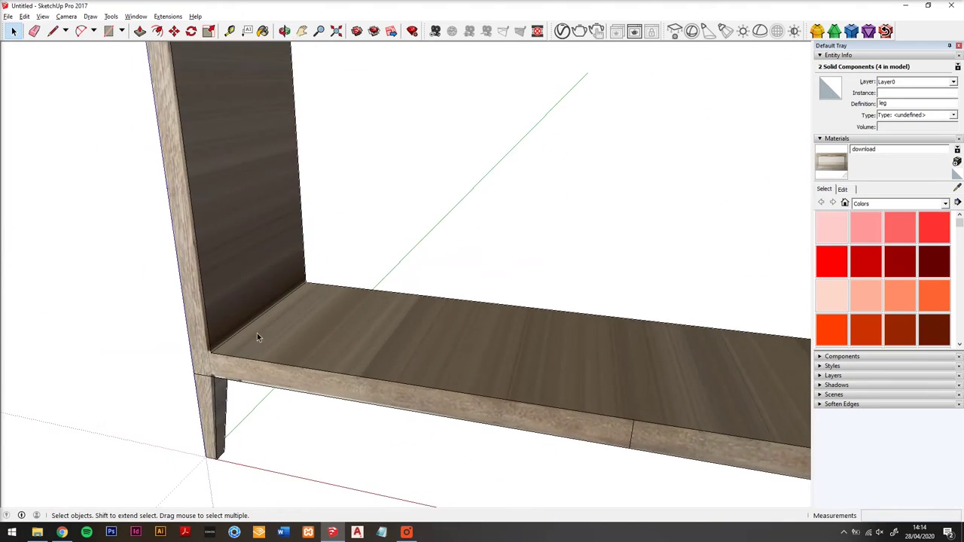
{"action": "scroll", "coordinate": [211, 370], "scroll_direction": "up", "scroll_amount": 1}
{"action": "double_click", "coordinate": [216, 316]}
{"action": "key", "text": "m"}
{"action": "middle_click_drag", "start_coordinate": [226, 294], "coordinate": [91, 357]}
{"action": "middle_click_drag", "start_coordinate": [275, 296], "coordinate": [306, 273]}
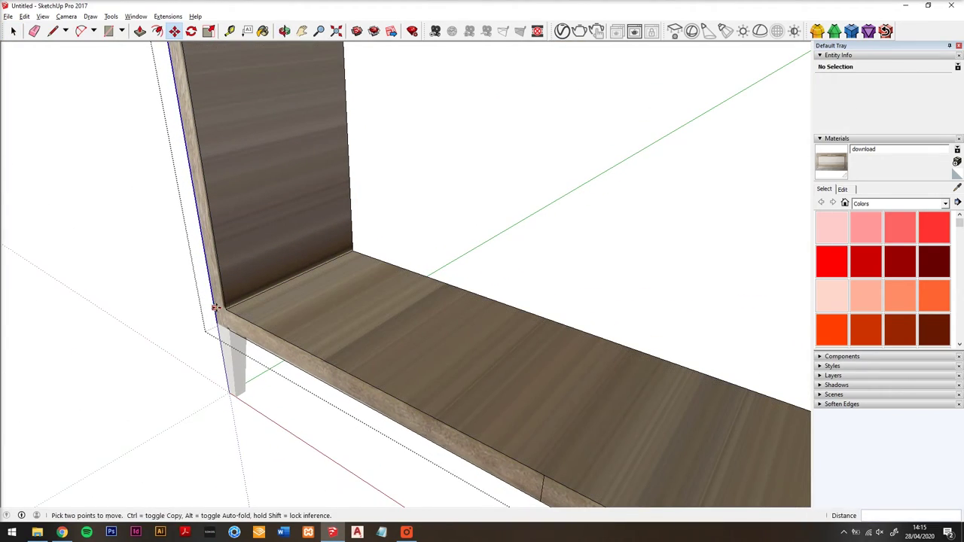
{"action": "key", "text": "r"}
{"action": "left_click", "coordinate": [224, 304]}
{"action": "middle_click_drag", "start_coordinate": [232, 295], "coordinate": [265, 252]}
{"action": "scroll", "coordinate": [265, 256], "scroll_direction": "down", "scroll_amount": 3}
{"action": "scroll", "coordinate": [252, 154], "scroll_direction": "up", "scroll_amount": 2}
{"action": "middle_click_drag", "start_coordinate": [252, 154], "coordinate": [230, 71]}
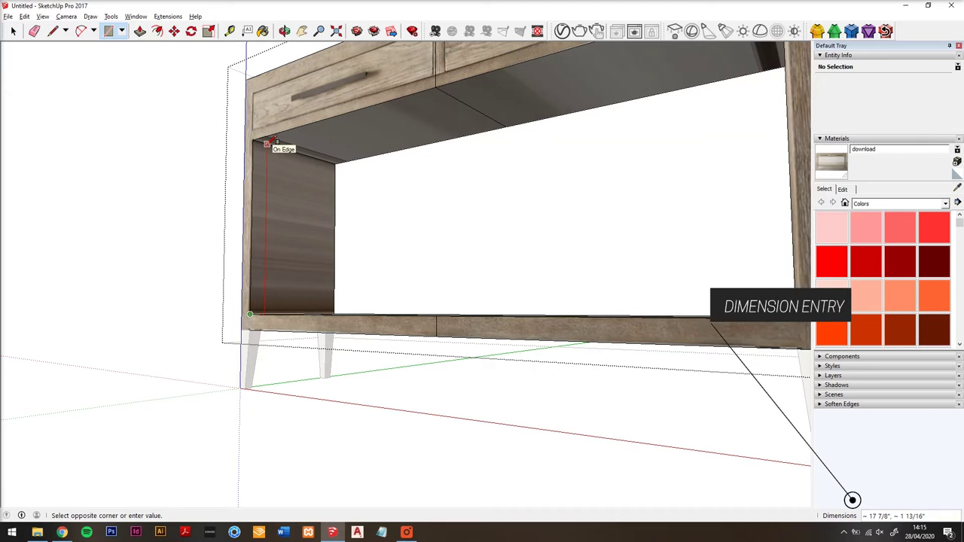
{"action": "middle_click_drag", "start_coordinate": [273, 141], "coordinate": [223, 211]}
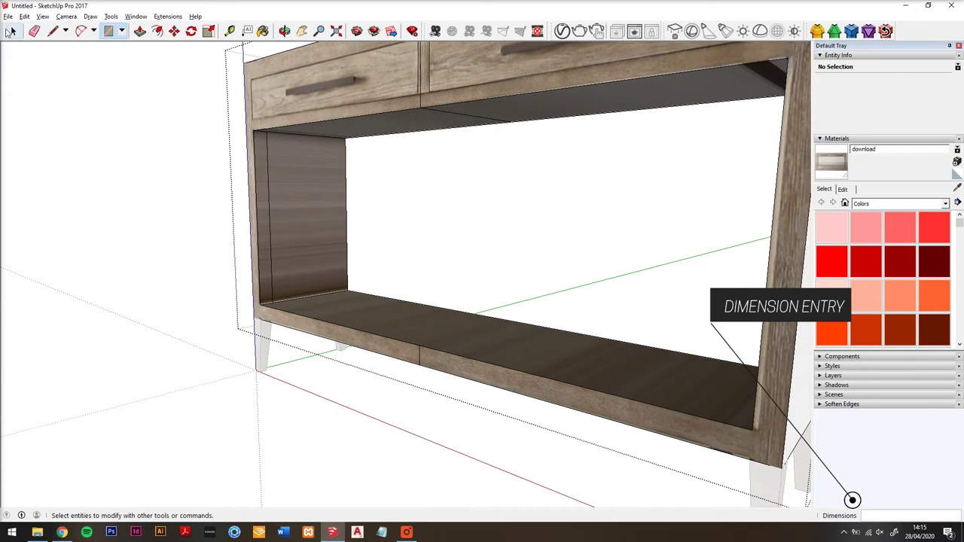
Copy the vertical edge toward the panel's back and push the middle face out to open the table's left side.
{"action": "left_click", "coordinate": [11, 31]}
{"action": "scroll", "coordinate": [288, 206], "scroll_direction": "up", "scroll_amount": 5}
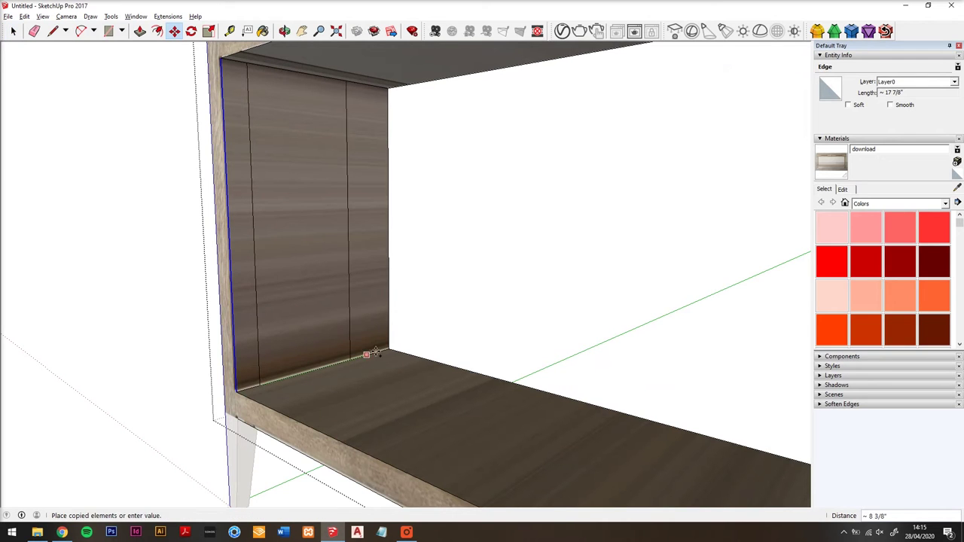
{"action": "left_click", "coordinate": [343, 292]}
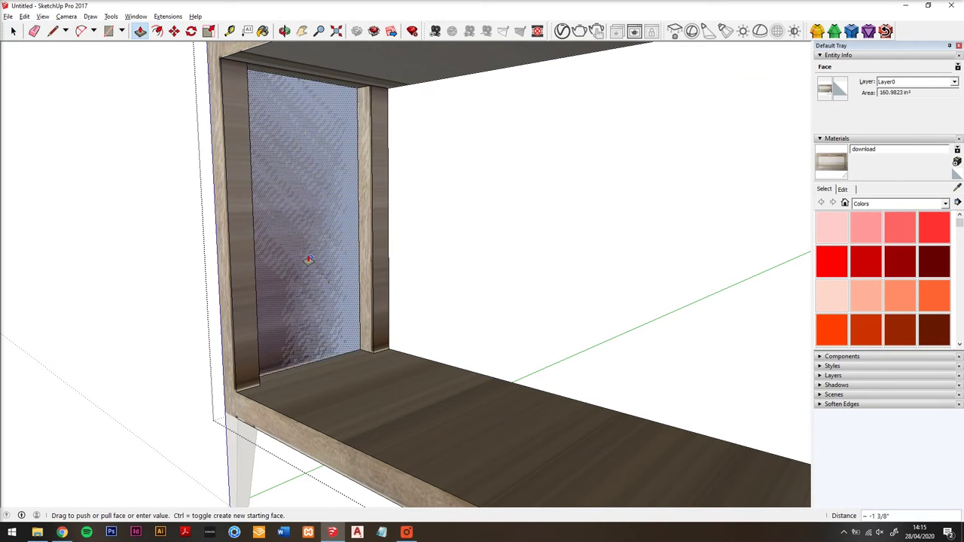
{"action": "left_click", "coordinate": [307, 256]}
Copy the left opening's two vertical edges onto the right side panel and push the face between them through.
{"action": "middle_click_drag", "start_coordinate": [228, 286], "coordinate": [533, 396]}
{"action": "scroll", "coordinate": [290, 451], "scroll_direction": "down", "scroll_amount": 5}
{"action": "scroll", "coordinate": [289, 470], "scroll_direction": "up", "scroll_amount": 2}
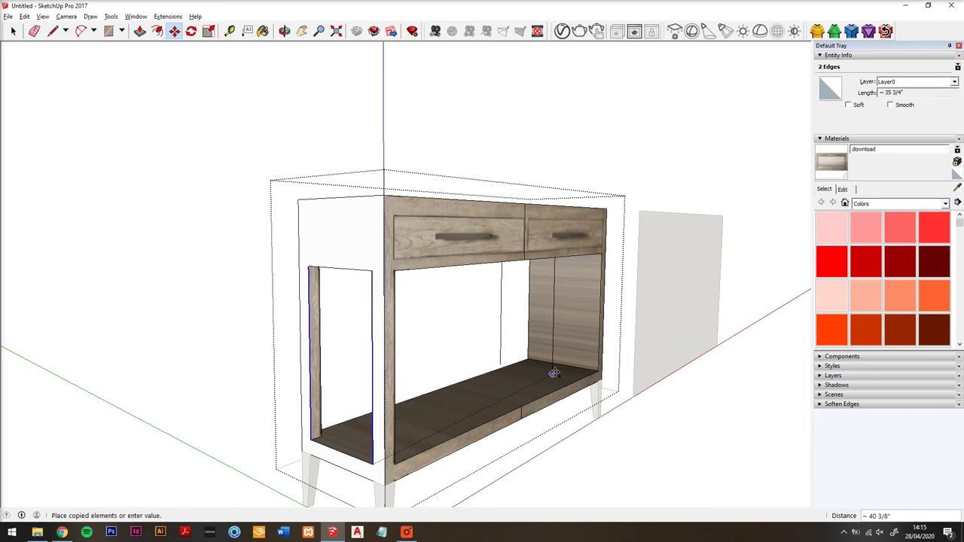
{"action": "key", "text": "p"}
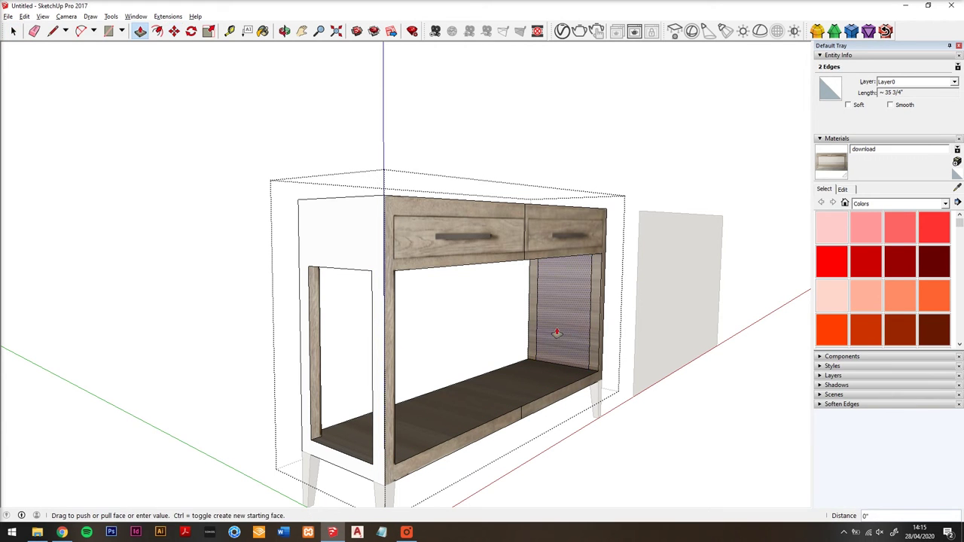
Paint the table's side, top and back faces with the sampled "download" photo material.
{"action": "middle_click_drag", "start_coordinate": [472, 267], "coordinate": [433, 373]}
{"action": "left_click", "coordinate": [846, 161]}
{"action": "left_click", "coordinate": [303, 293]}
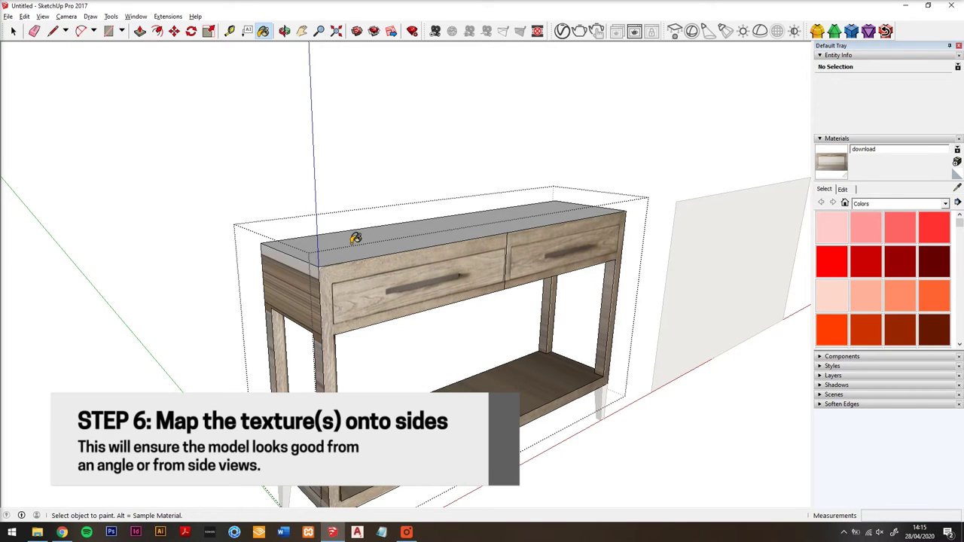
{"action": "left_click", "coordinate": [355, 237]}
{"action": "mouse_move", "coordinate": [321, 315]}
{"action": "middle_mouse_down"}
{"action": "mouse_move", "coordinate": [731, 381]}
{"action": "mouse_move", "coordinate": [577, 282]}
{"action": "middle_mouse_up"}
{"action": "left_click", "coordinate": [577, 282]}
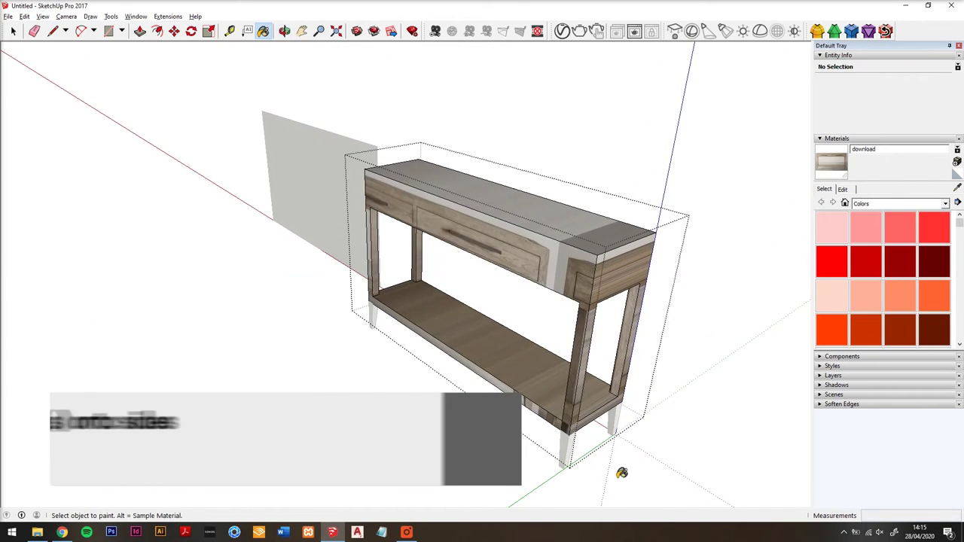
{"action": "mouse_move", "coordinate": [620, 469]}
{"action": "middle_mouse_down"}
{"action": "mouse_move", "coordinate": [575, 387]}
{"action": "mouse_move", "coordinate": [491, 356]}
{"action": "mouse_move", "coordinate": [517, 340]}
{"action": "mouse_move", "coordinate": [142, 435]}
{"action": "mouse_move", "coordinate": [3, 420]}
{"action": "middle_mouse_up"}
{"action": "left_click", "coordinate": [562, 205]}
{"action": "mouse_move", "coordinate": [562, 205]}
{"action": "middle_mouse_down"}
{"action": "mouse_move", "coordinate": [349, 233]}
{"action": "mouse_move", "coordinate": [178, 121]}
{"action": "middle_mouse_up"}
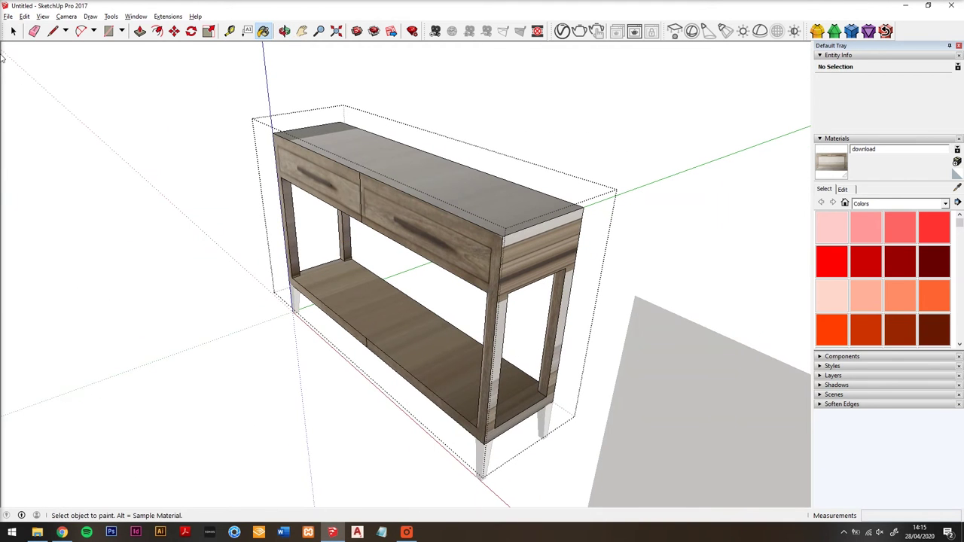
{"action": "left_click", "coordinate": [429, 165]}
{"action": "mouse_move", "coordinate": [430, 165]}
{"action": "middle_mouse_down"}
{"action": "mouse_move", "coordinate": [150, 98]}
{"action": "mouse_move", "coordinate": [8, 44]}
{"action": "middle_mouse_up"}
Turn off the Projected texture setting on the tabletop face.
{"action": "right_click", "coordinate": [430, 216]}
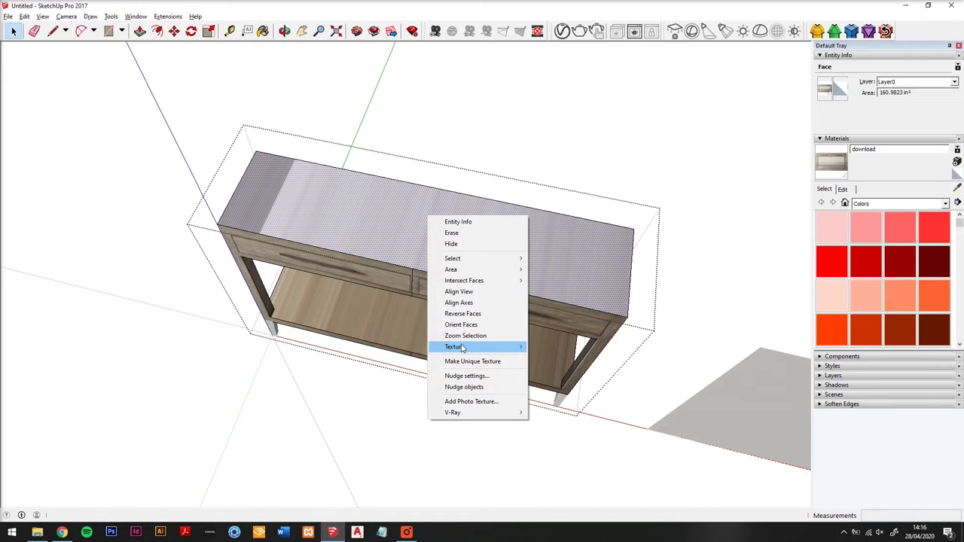
{"action": "mouse_move", "coordinate": [482, 347]}
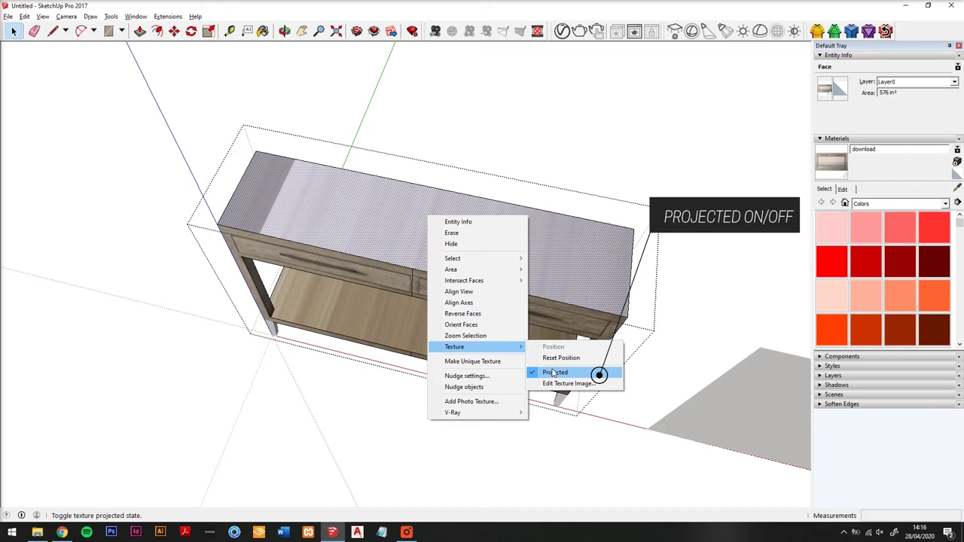
{"action": "left_click", "coordinate": [554, 372]}
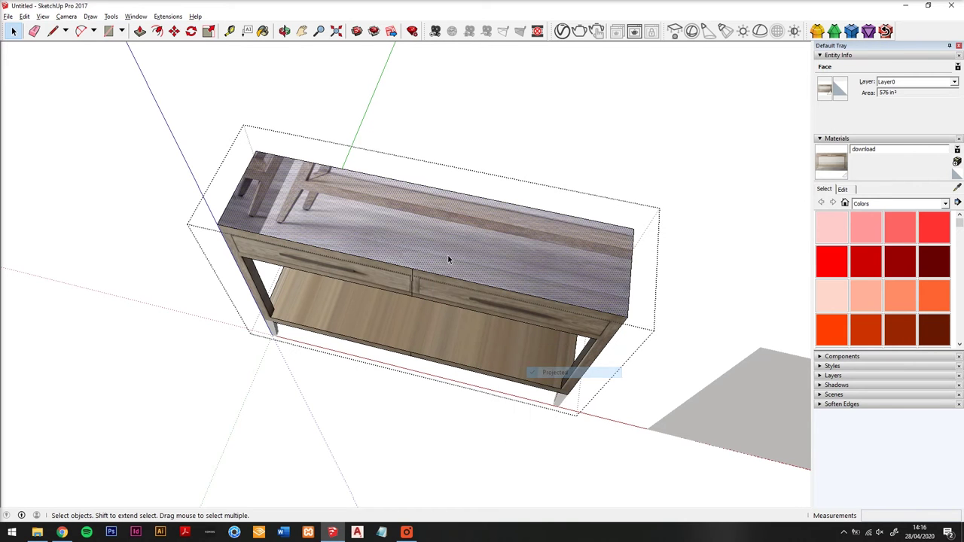
Enlarge and shift the tabletop's photo texture with its position pins until only wood grain covers the face.
{"action": "right_click", "coordinate": [361, 230]}
{"action": "left_click", "coordinate": [476, 362]}
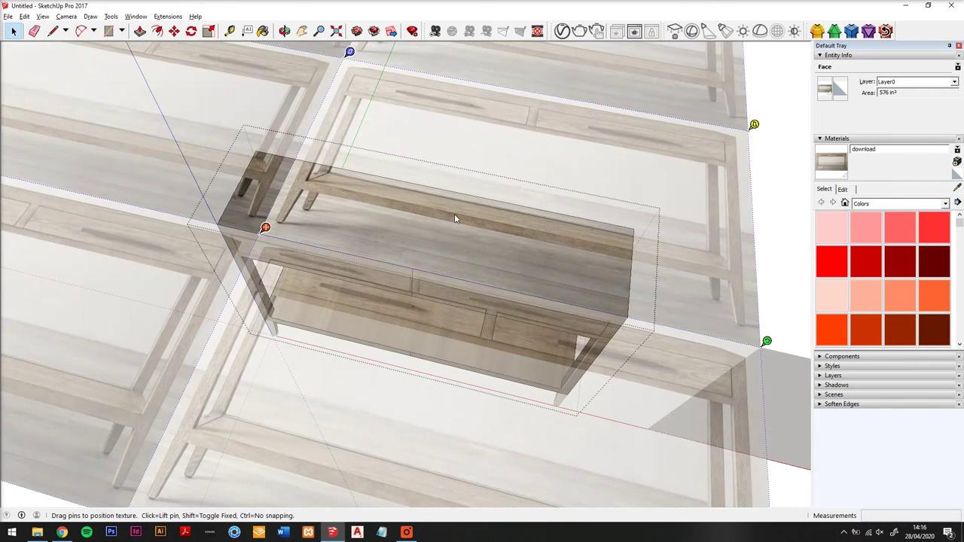
{"action": "left_click_drag", "start_coordinate": [455, 218], "coordinate": [353, 207]}
{"action": "scroll", "coordinate": [352, 208], "scroll_direction": "down", "scroll_amount": 3}
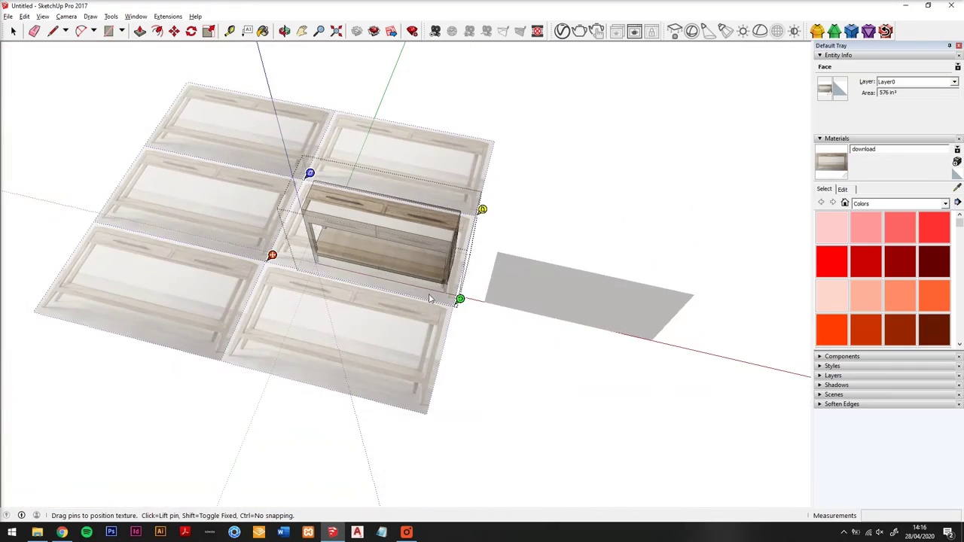
{"action": "left_click_drag", "start_coordinate": [460, 299], "coordinate": [770, 372]}
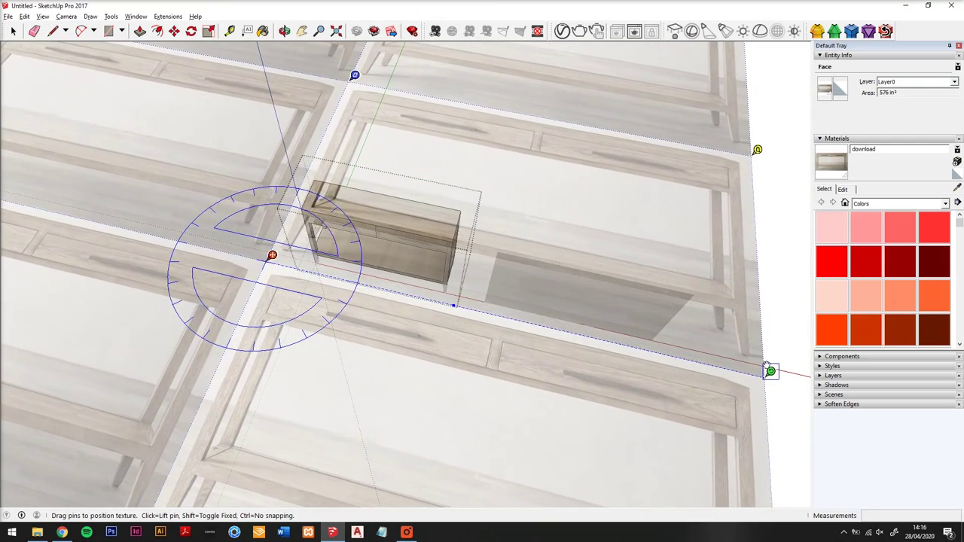
{"action": "left_click_drag", "start_coordinate": [341, 213], "coordinate": [263, 181]}
{"action": "scroll", "coordinate": [271, 222], "scroll_direction": "down", "scroll_amount": 4}
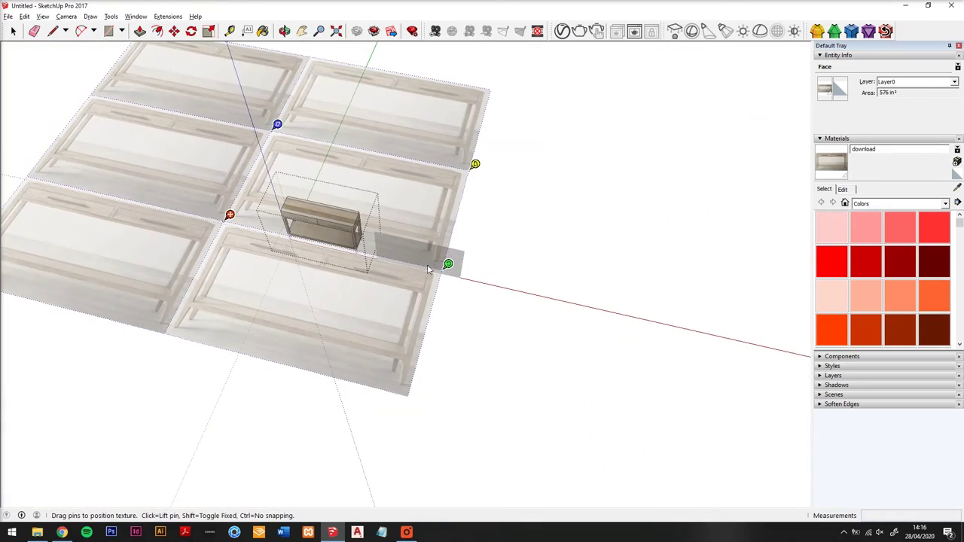
{"action": "left_click_drag", "start_coordinate": [456, 268], "coordinate": [596, 283]}
{"action": "scroll", "coordinate": [308, 202], "scroll_direction": "up", "scroll_amount": 6}
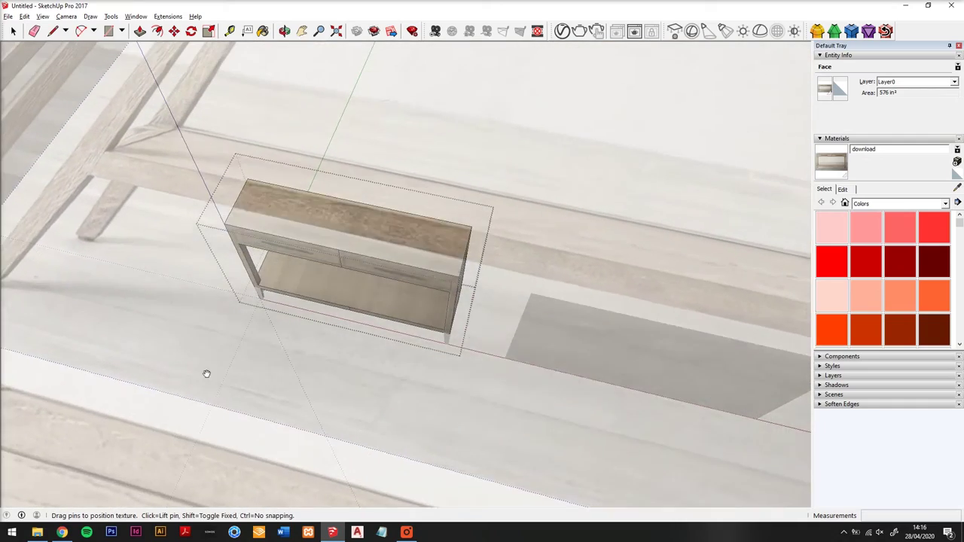
{"action": "left_click_drag", "start_coordinate": [206, 374], "coordinate": [309, 208]}
{"action": "left_click", "coordinate": [198, 255]}
{"action": "left_click", "coordinate": [199, 256]}
Turn off the Projected texture setting on the table's left side face.
{"action": "middle_click_drag", "start_coordinate": [198, 255], "coordinate": [595, 267]}
{"action": "triple_click", "coordinate": [274, 252]}
{"action": "left_click", "coordinate": [274, 253]}
{"action": "right_click", "coordinate": [274, 252]}
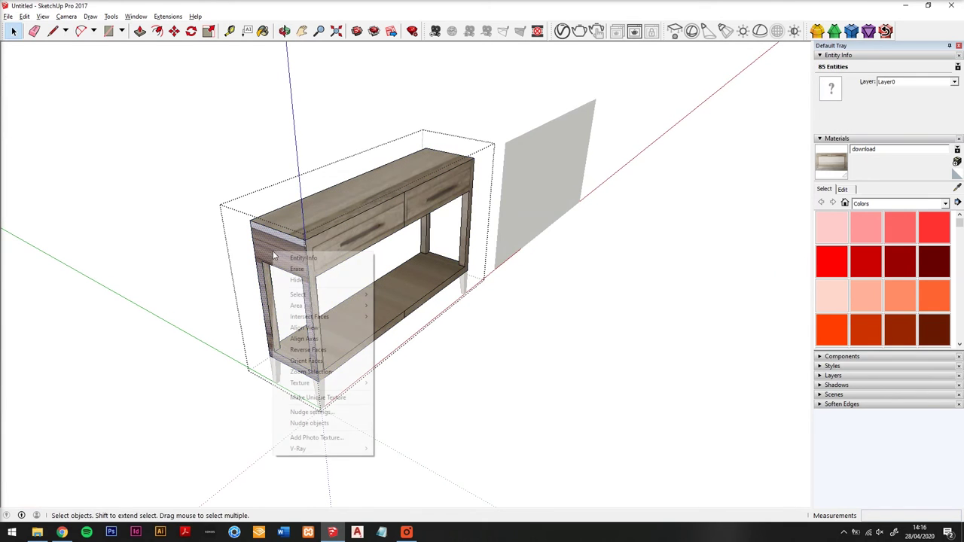
{"action": "left_click", "coordinate": [400, 408]}
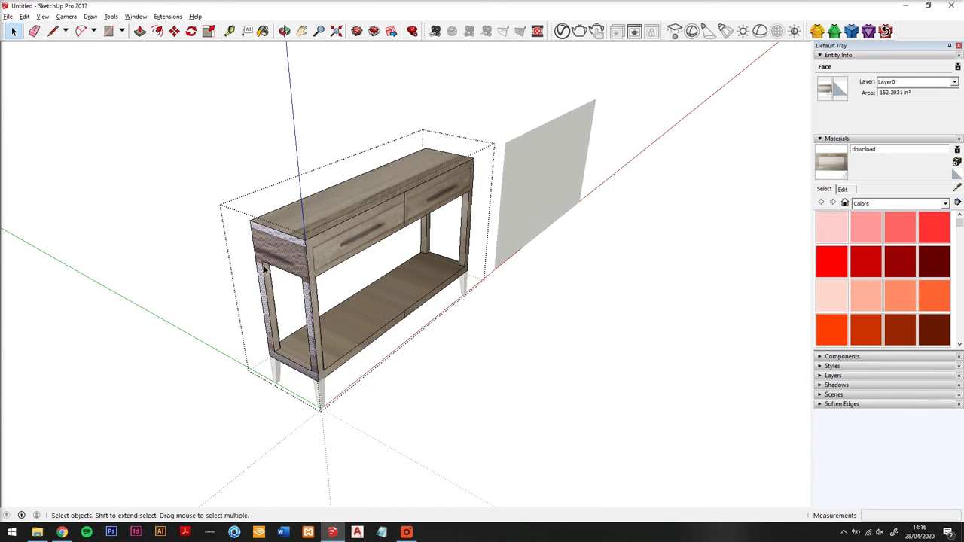
{"action": "right_click", "coordinate": [283, 252]}
{"action": "left_click", "coordinate": [320, 369]}
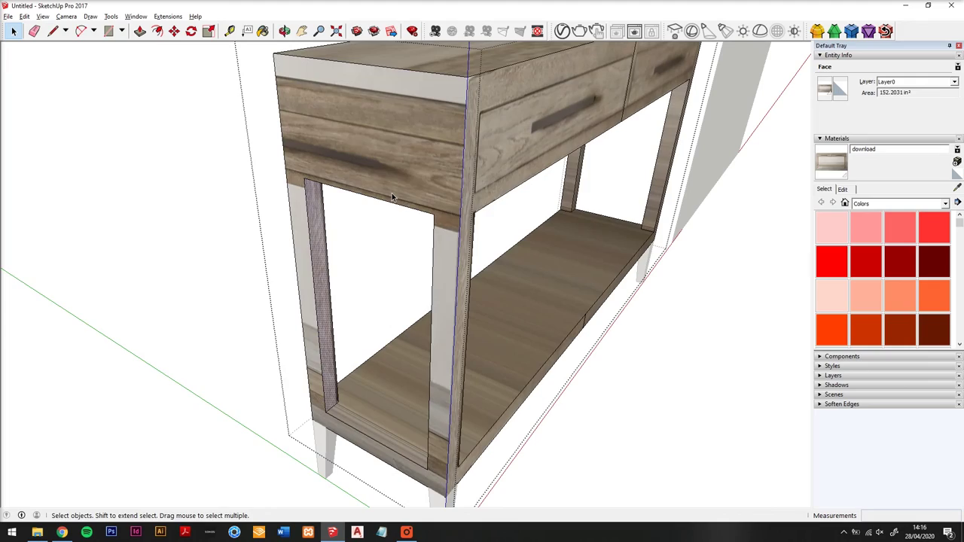
Enlarge and shift the left side face's photo texture with its position pins so wood grain covers the frame.
{"action": "right_click", "coordinate": [389, 140]}
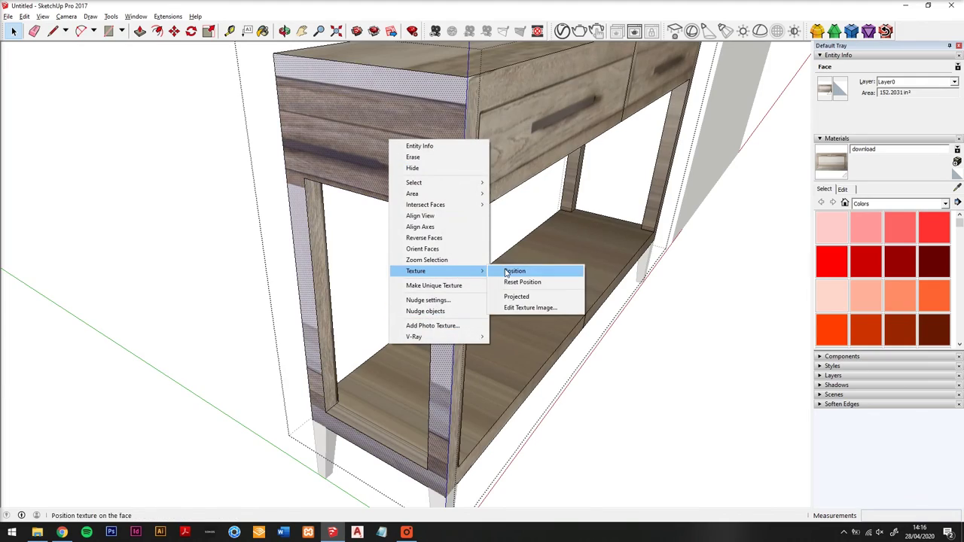
{"action": "left_click", "coordinate": [515, 272]}
{"action": "left_click_drag", "start_coordinate": [406, 174], "coordinate": [350, 179]}
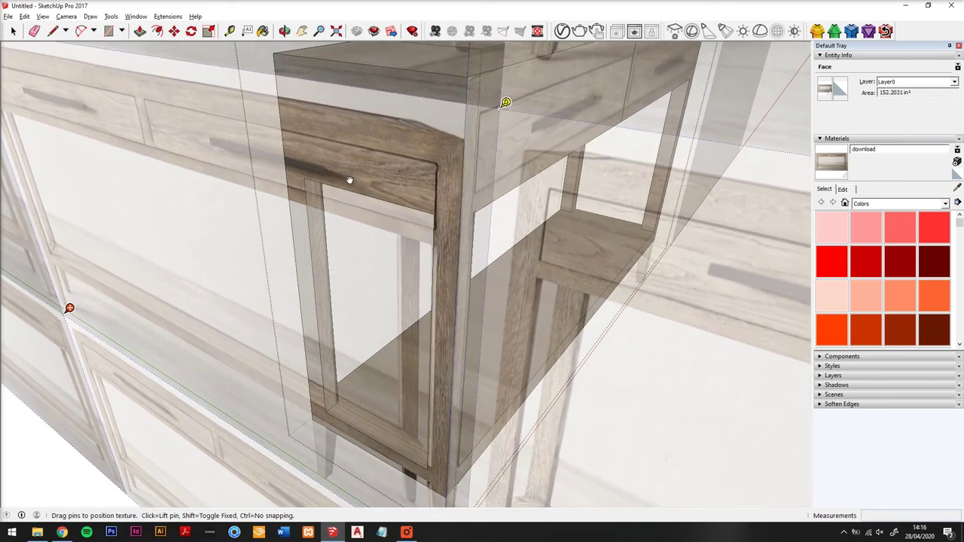
{"action": "scroll", "coordinate": [349, 179], "scroll_direction": "down", "scroll_amount": 10}
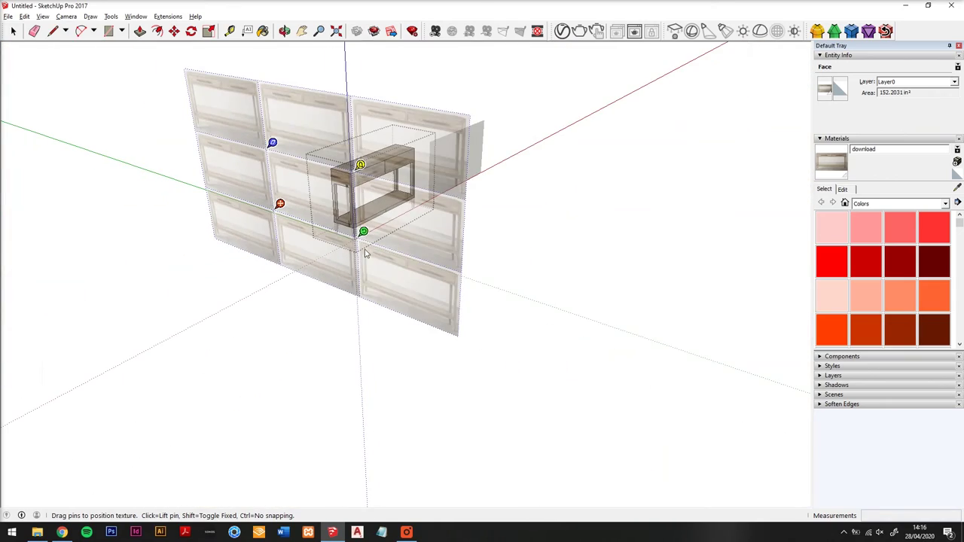
{"action": "left_click_drag", "start_coordinate": [363, 232], "coordinate": [515, 287]}
{"action": "left_click_drag", "start_coordinate": [366, 150], "coordinate": [261, 188]}
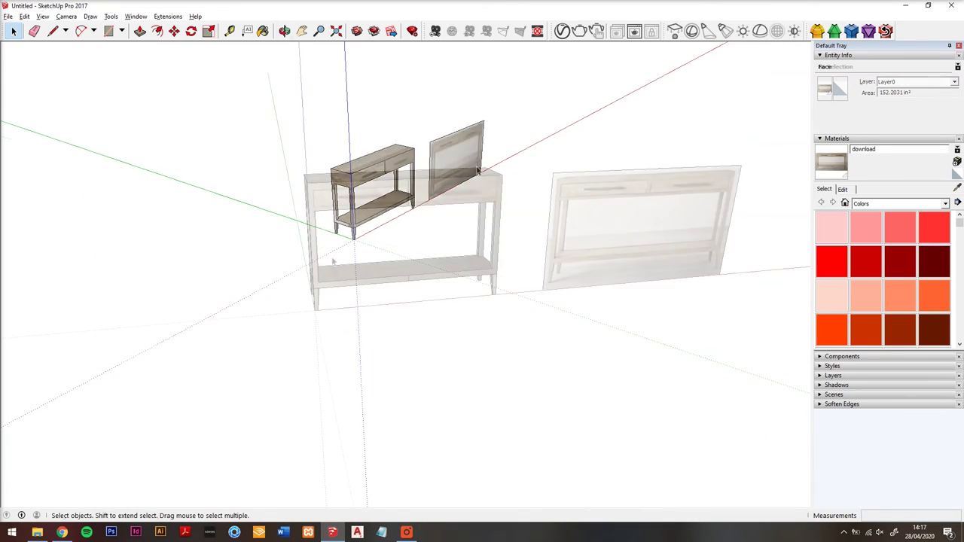
{"action": "middle_click_drag", "start_coordinate": [252, 219], "coordinate": [245, 205]}
{"action": "key", "text": "space"}
Select all the table body's geometry and soften its edges with an angle between normals of 169 degrees.
{"action": "scroll", "coordinate": [391, 182], "scroll_direction": "up", "scroll_amount": 2}
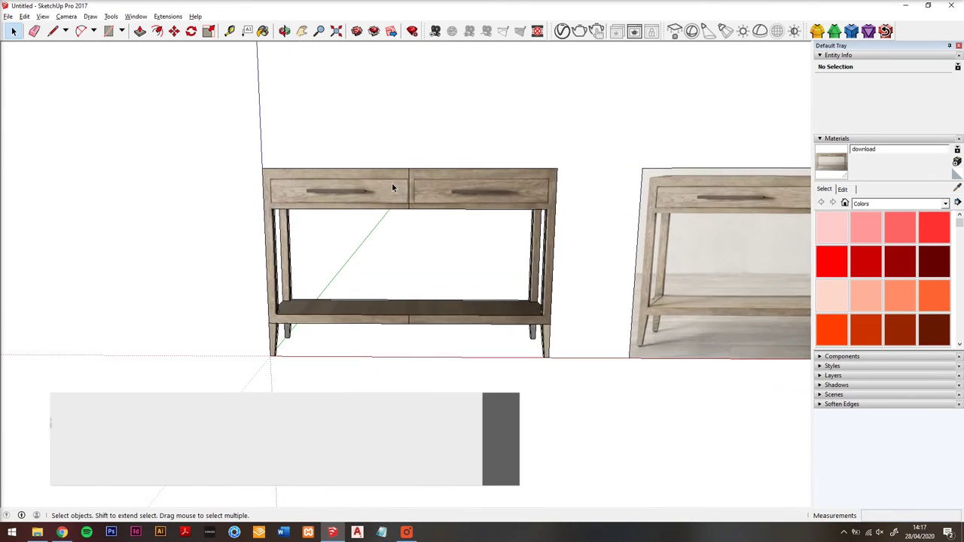
{"action": "scroll", "coordinate": [392, 183], "scroll_direction": "down", "scroll_amount": 3}
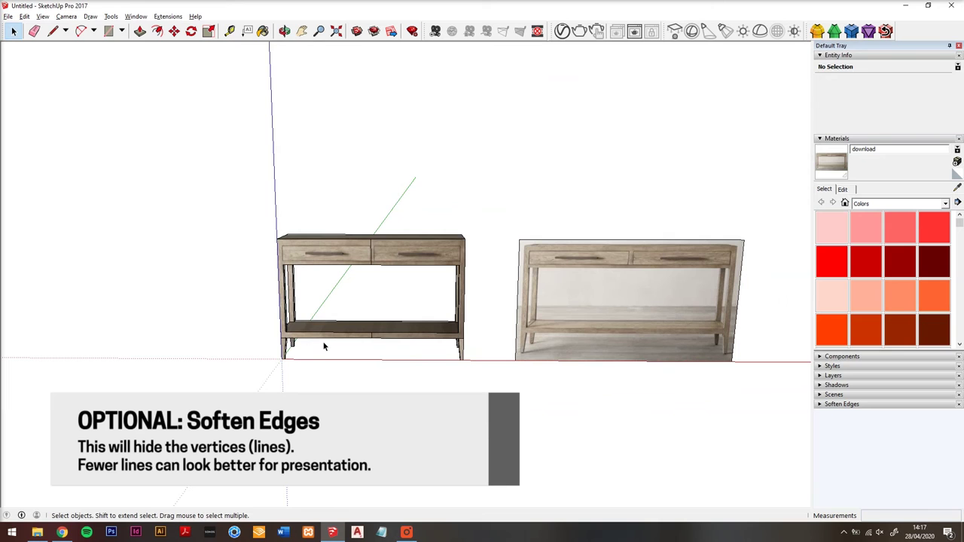
{"action": "middle_click_drag", "start_coordinate": [403, 300], "coordinate": [383, 319]}
{"action": "double_click", "coordinate": [383, 264]}
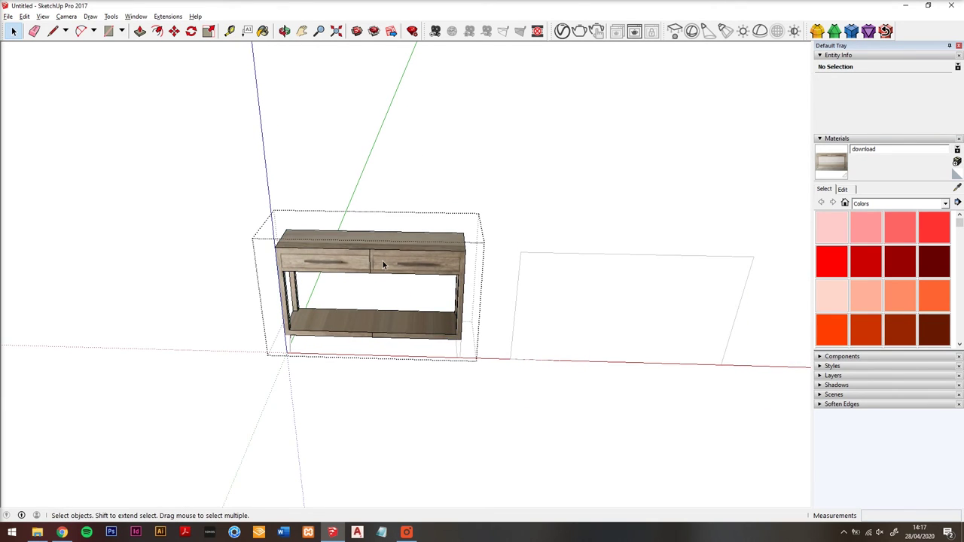
{"action": "left_click", "coordinate": [383, 264]}
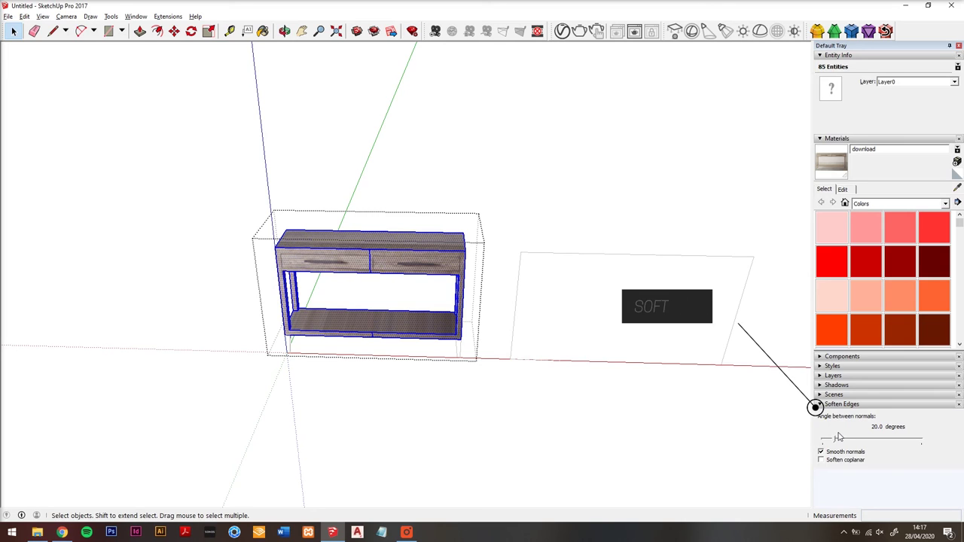
{"action": "left_click_drag", "start_coordinate": [838, 436], "coordinate": [919, 437]}
{"action": "left_click", "coordinate": [427, 461]}
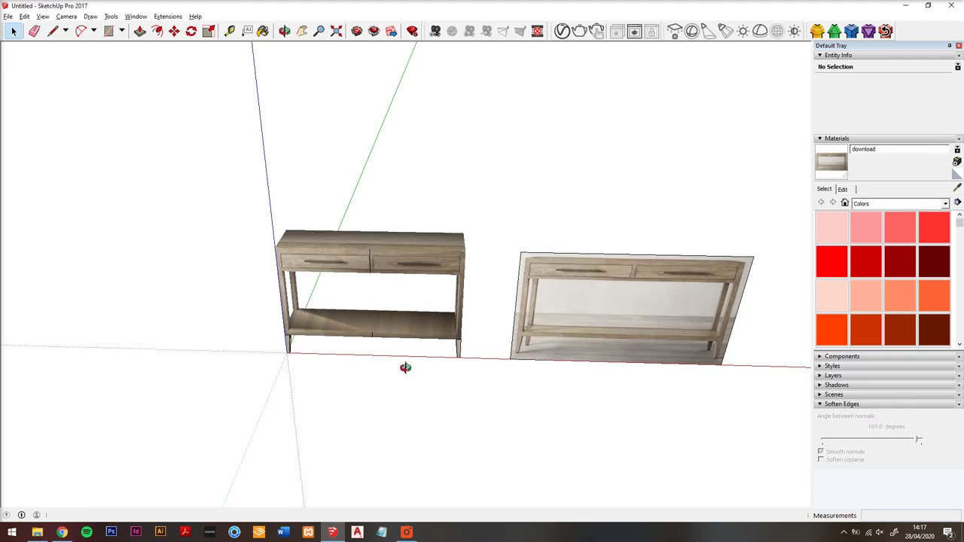
{"action": "middle_click_drag", "start_coordinate": [402, 368], "coordinate": [415, 344]}
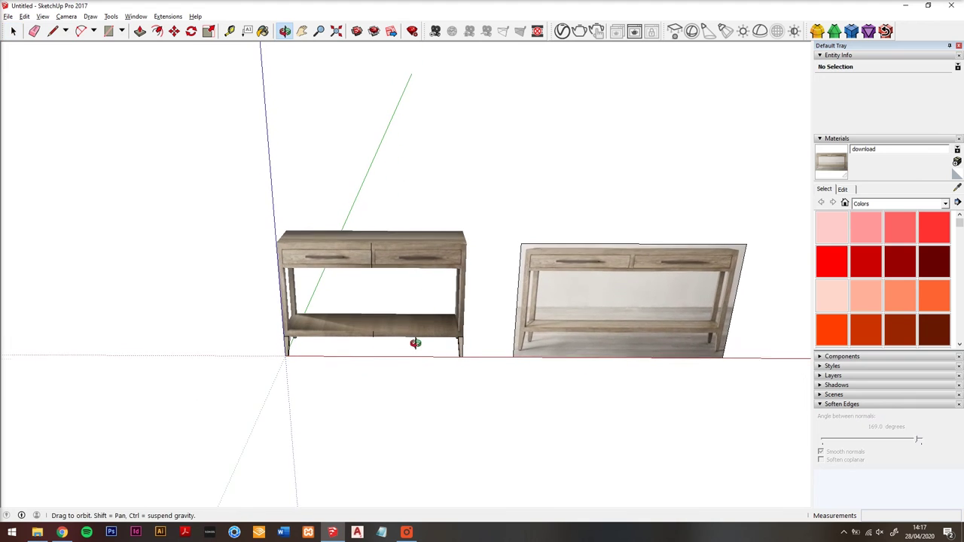
Remove the reference photo face and make the table body and legs into one component named "rh table".
{"action": "left_click", "coordinate": [411, 284]}
{"action": "right_click", "coordinate": [340, 238]}
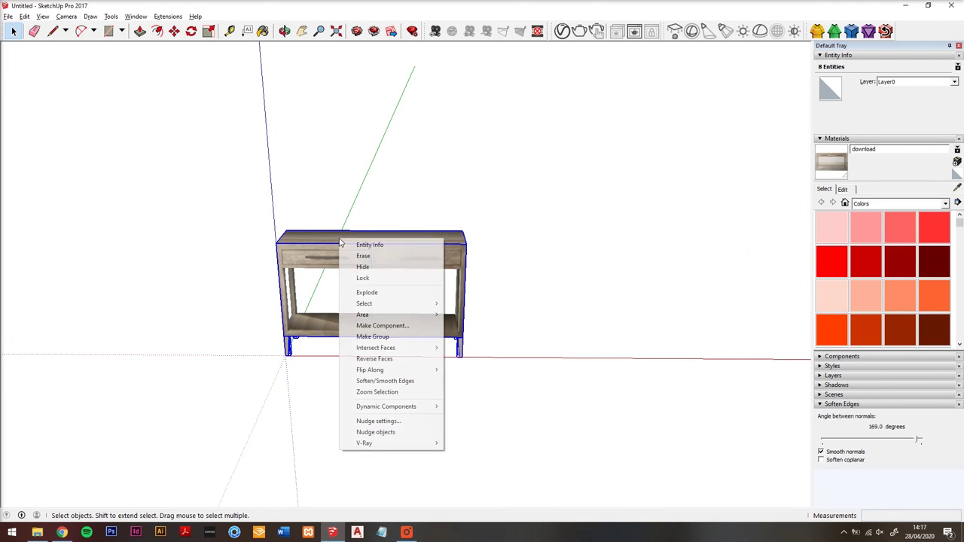
{"action": "left_click", "coordinate": [371, 324]}
{"action": "type", "text": "rh table"}
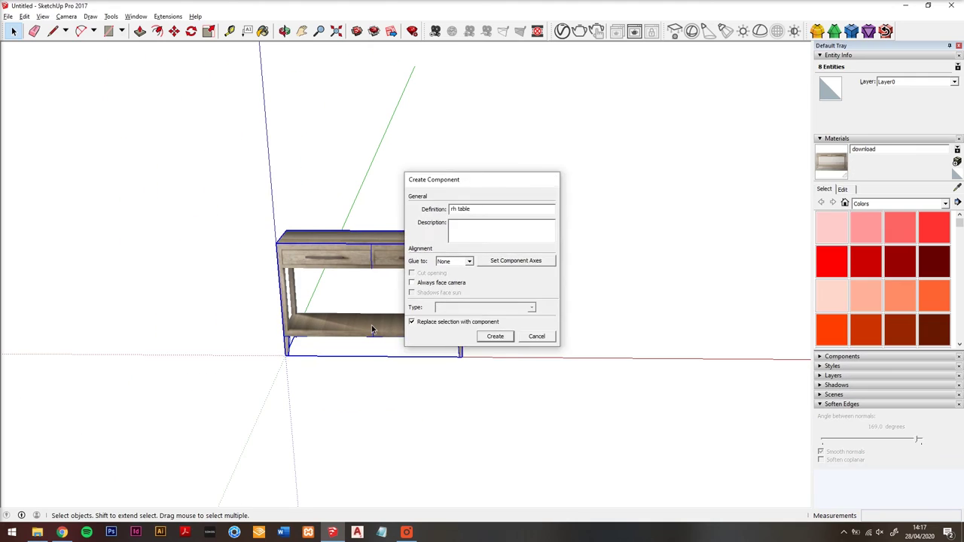
{"action": "key", "text": "Return"}
Scale the table component down along the blue axis to 0.92 and deselect it.
{"action": "key", "text": "s"}
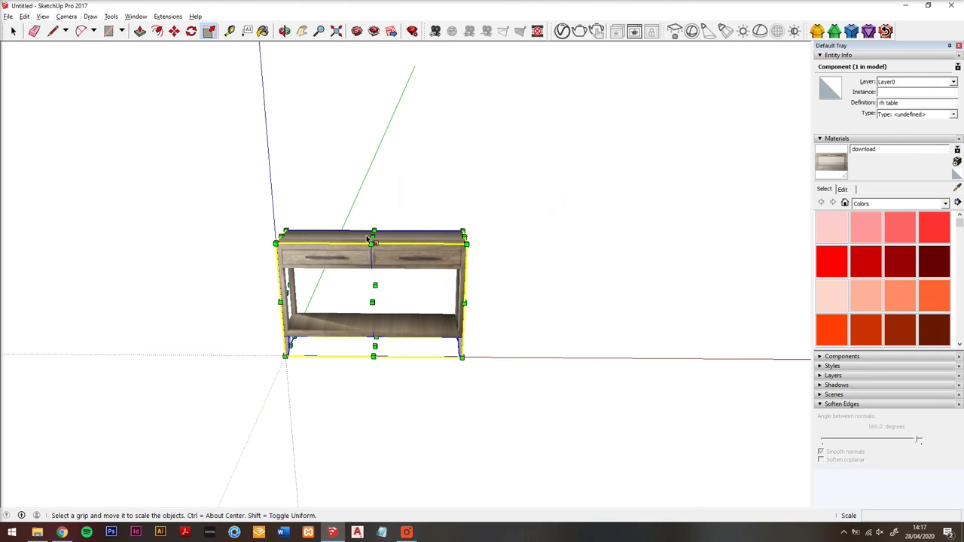
{"action": "left_click_drag", "start_coordinate": [372, 237], "coordinate": [373, 245]}
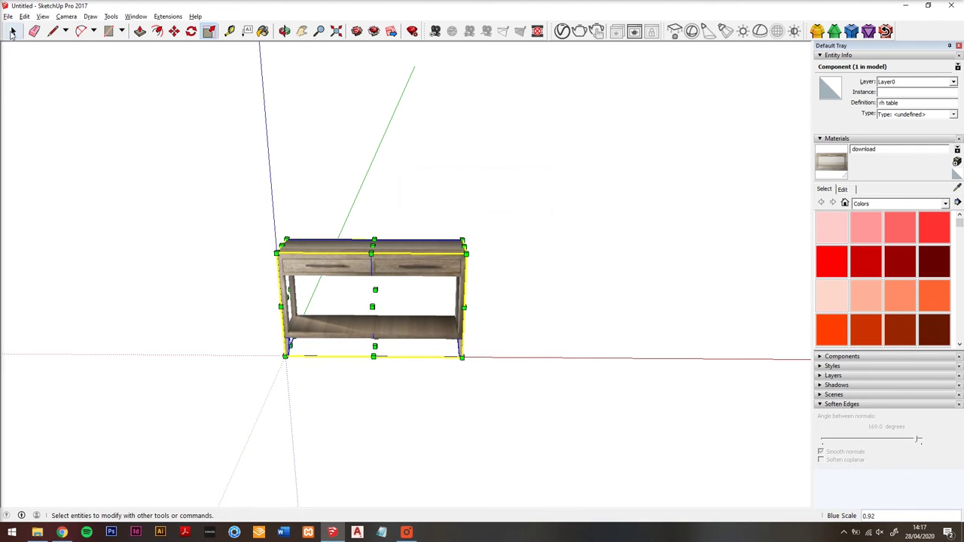
{"action": "left_click", "coordinate": [12, 32]}
{"action": "left_click", "coordinate": [121, 237]}
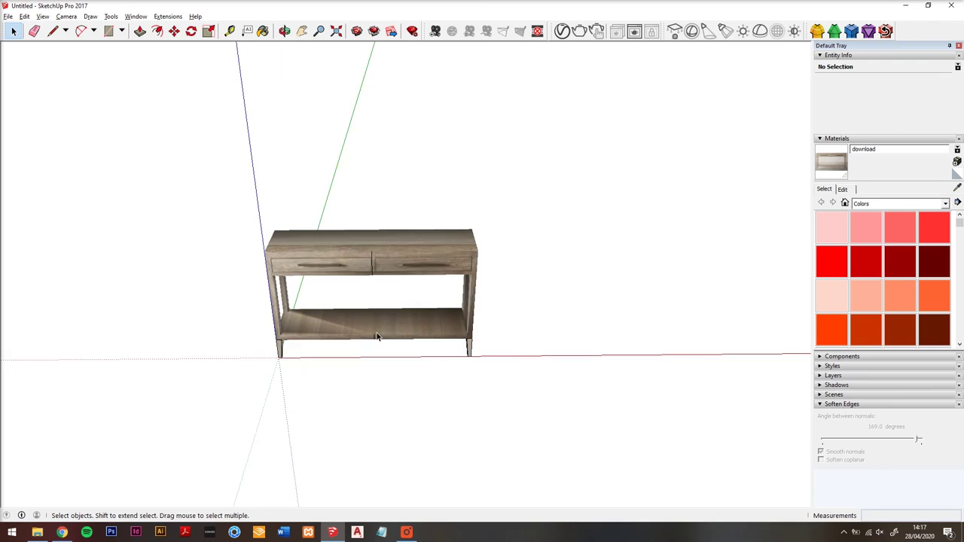